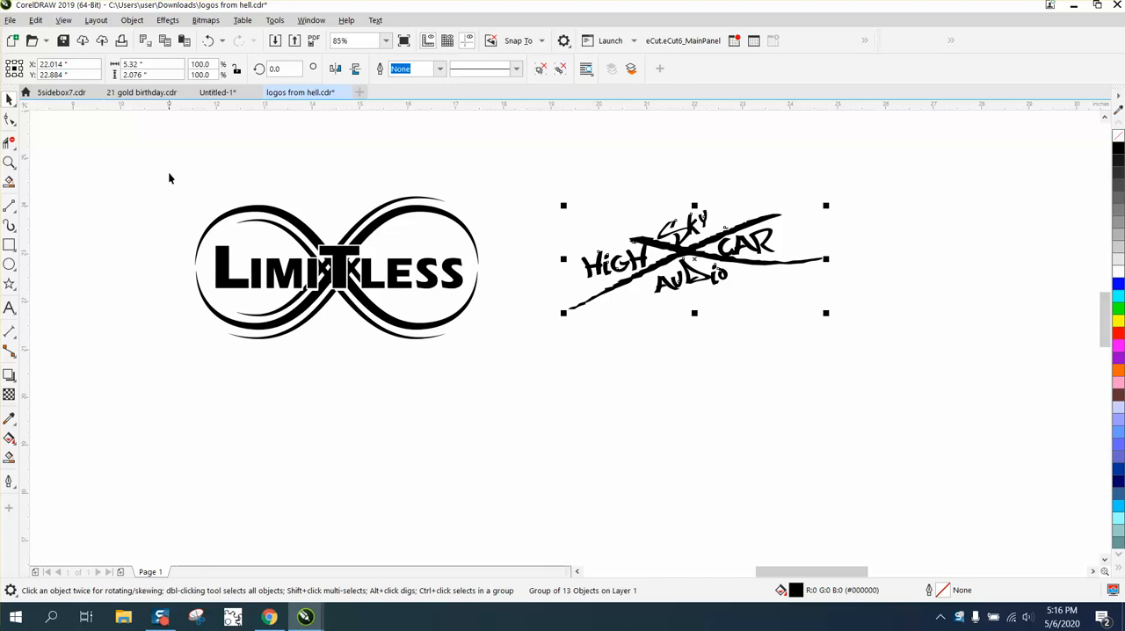
Select the Limitless logo and ungroup it
left_click(285, 217)
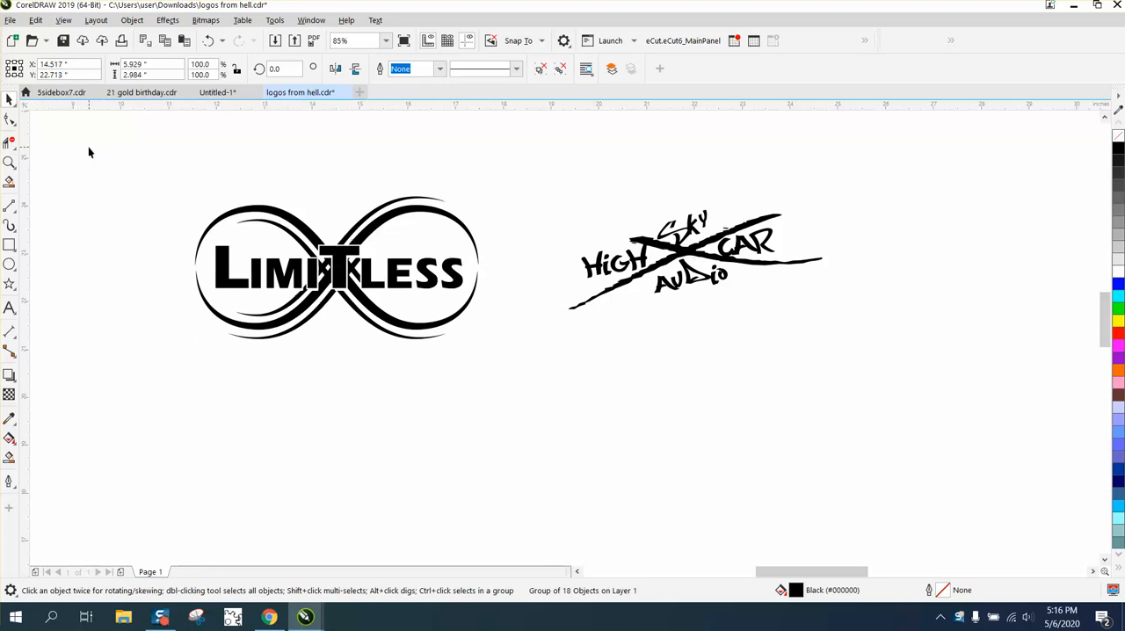
left_click_drag(97, 154, 510, 345)
left_click(134, 20)
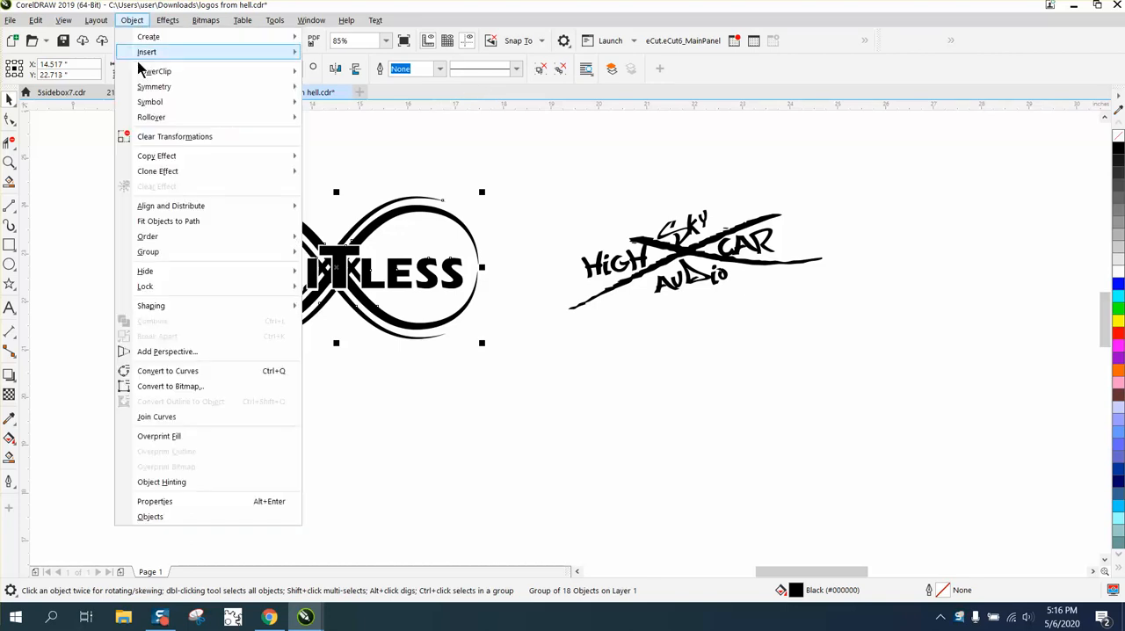
mouse_move(179, 260)
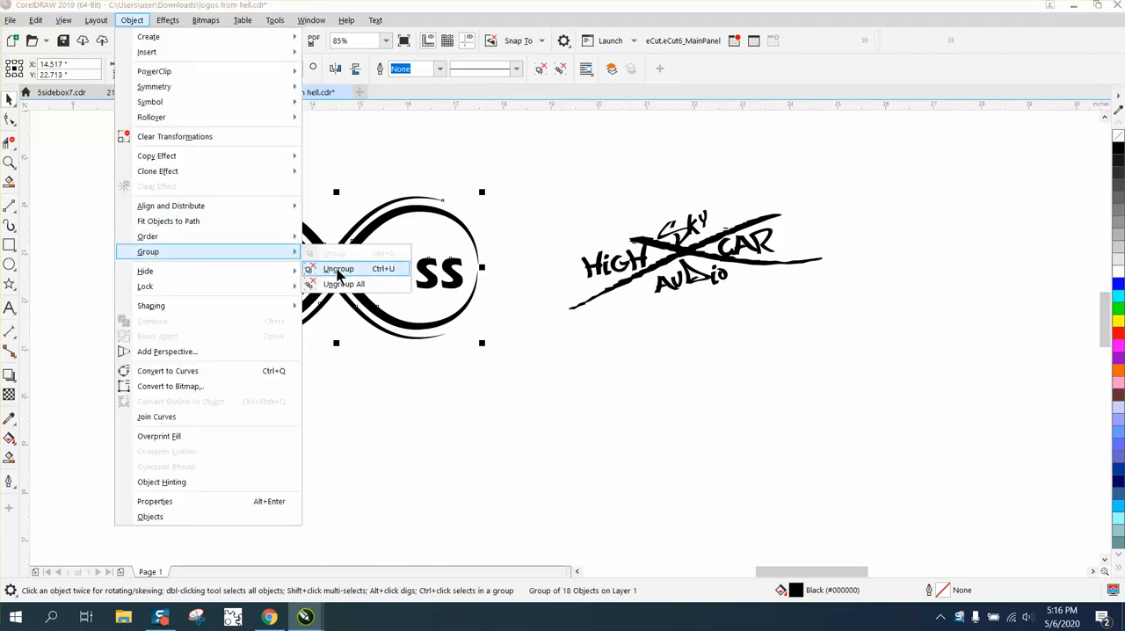
left_click(340, 270)
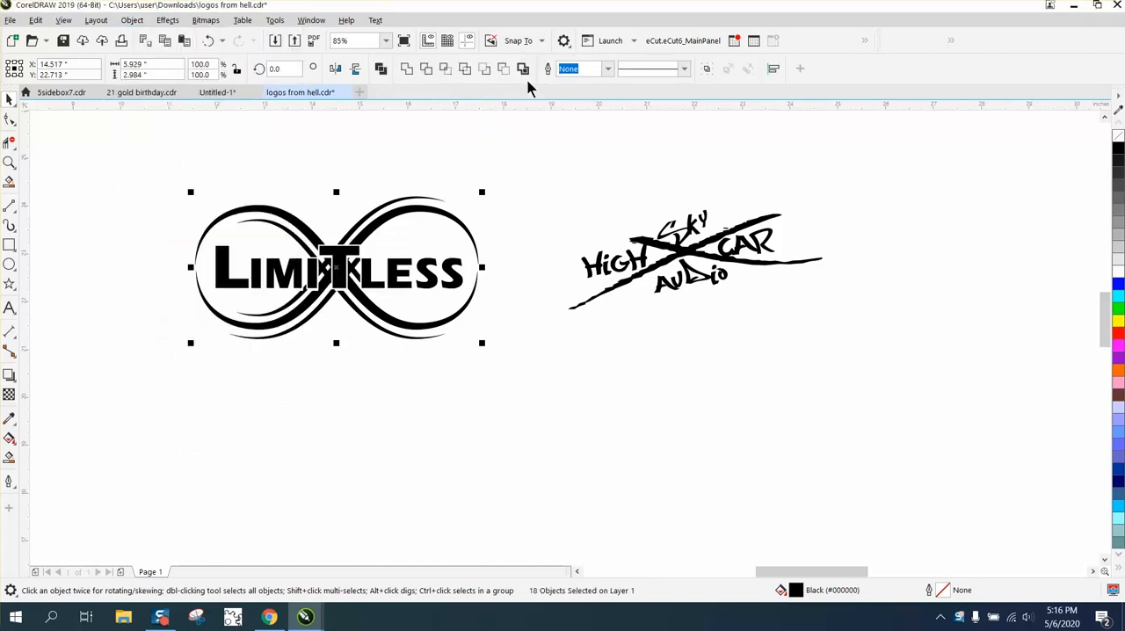
Move the High Sky Audio logo farther to the right
left_click_drag(534, 171, 830, 318)
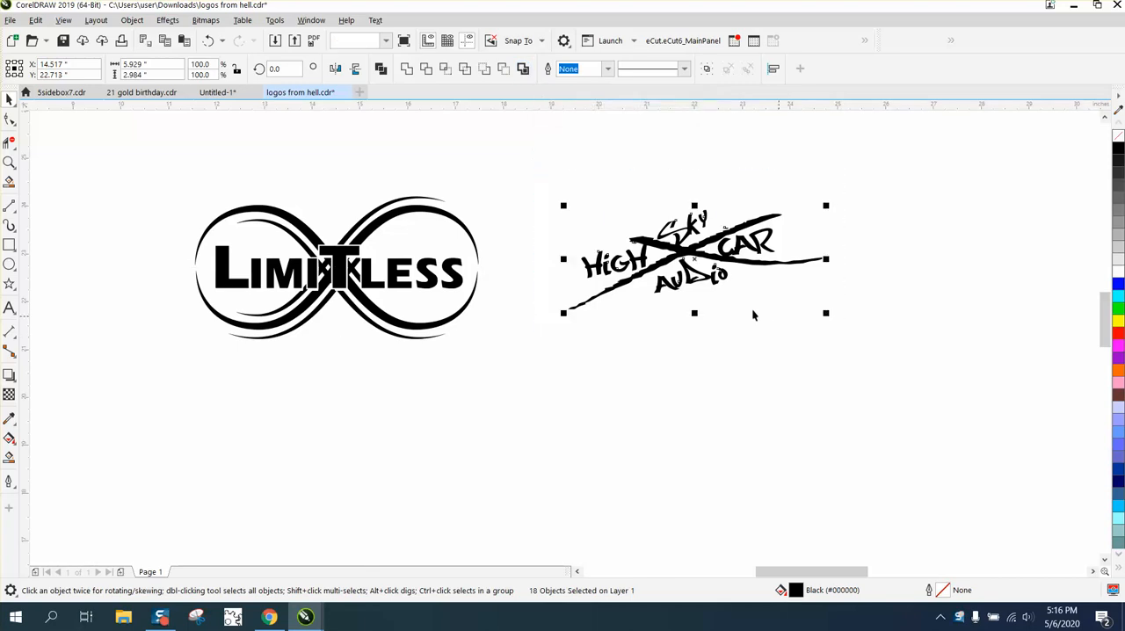
left_click_drag(695, 261, 926, 251)
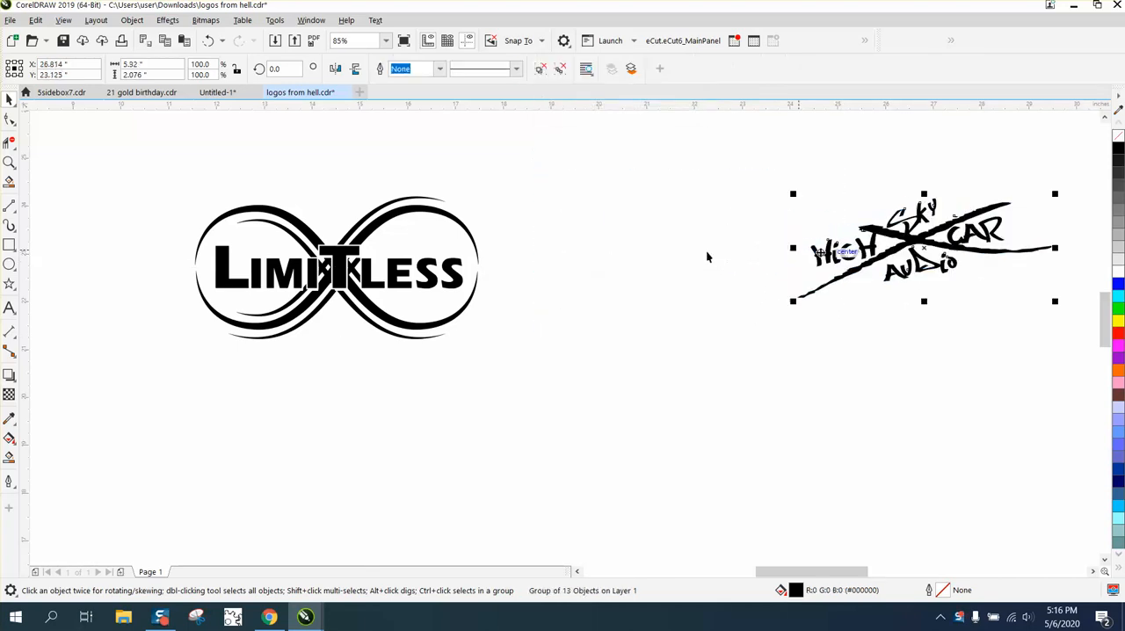
Set the nudge distance to 3 inches
left_click(380, 225)
left_click_drag(133, 176, 558, 382)
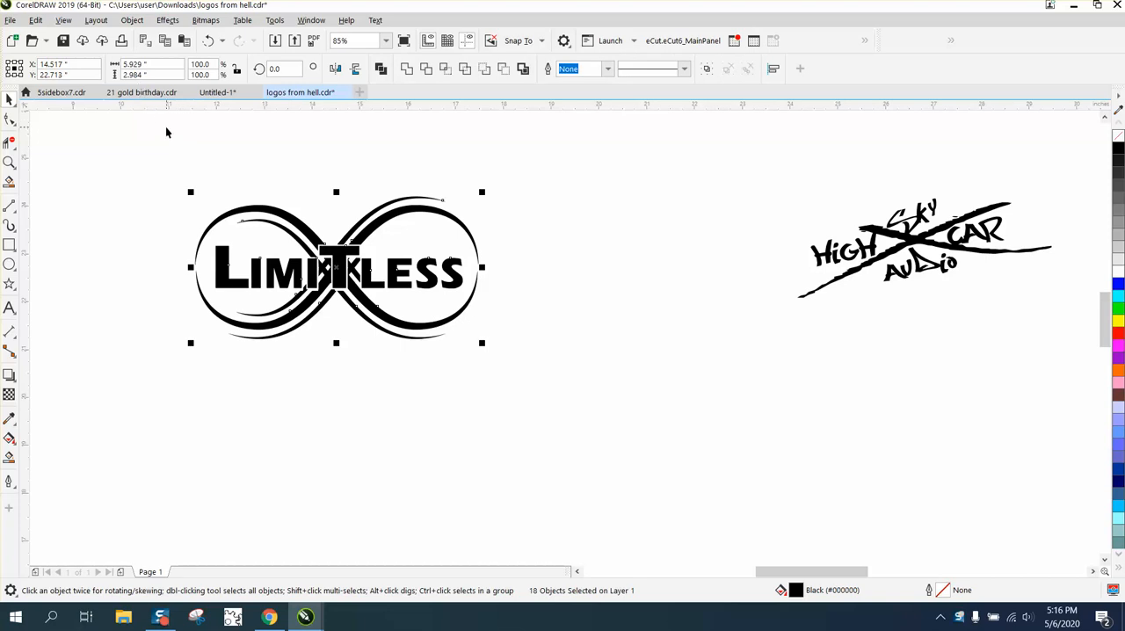
left_click(308, 111)
left_click(450, 69)
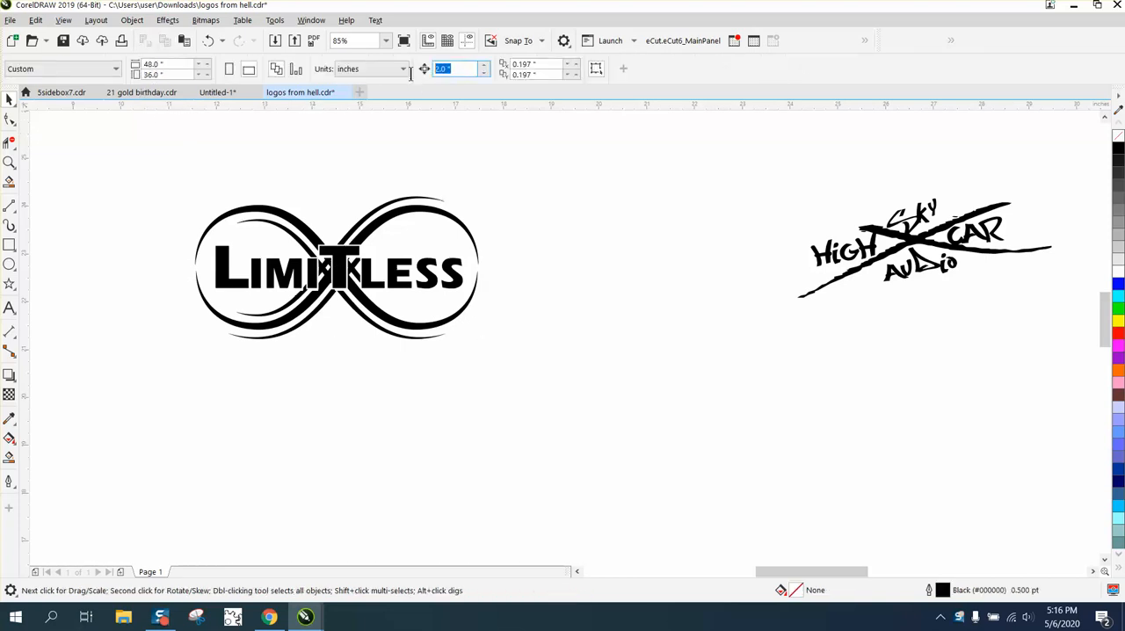
type("3")
key("Return")
Combine the Limitless logo objects into one curve and nudge it one step down and two steps right
left_click_drag(507, 363, 507, 363)
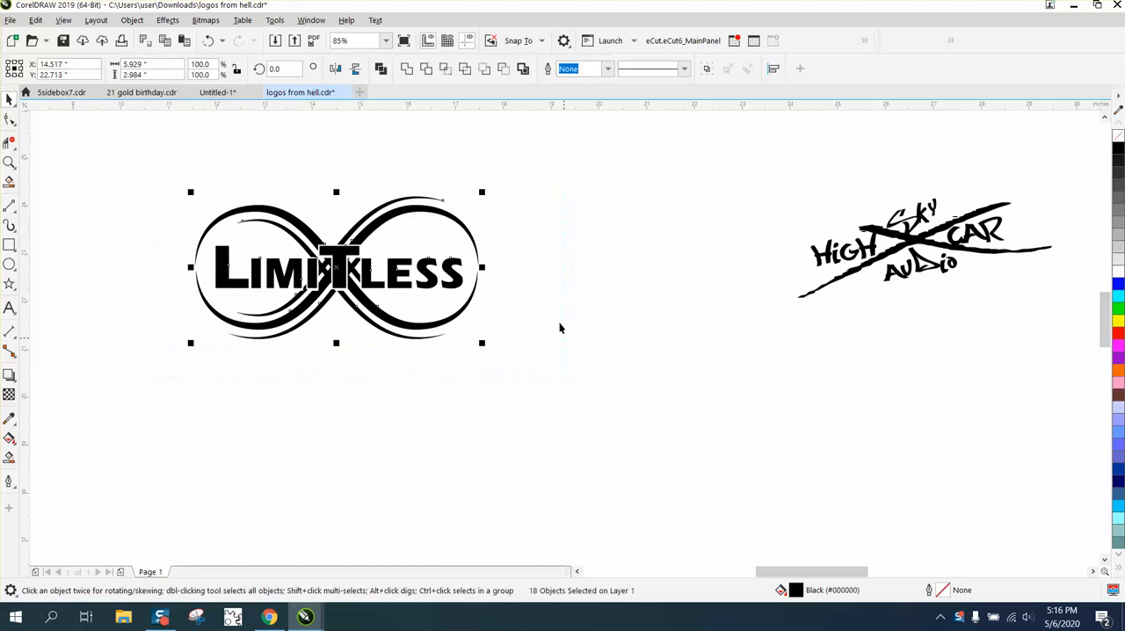
left_click(525, 72)
key("Down")
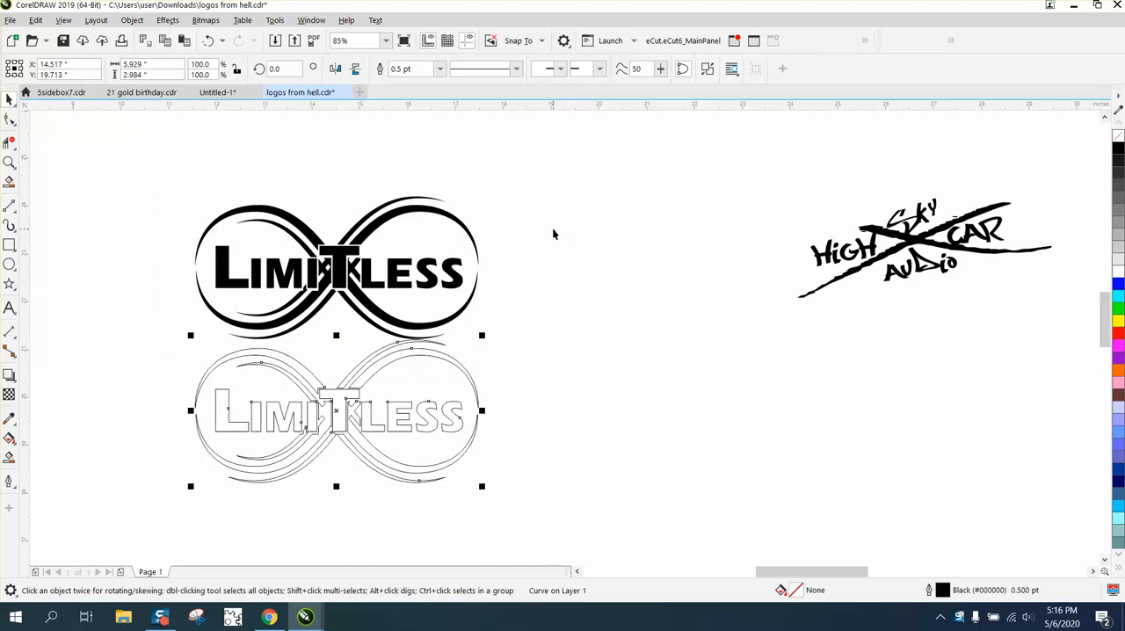
key("Right")
key("Right")
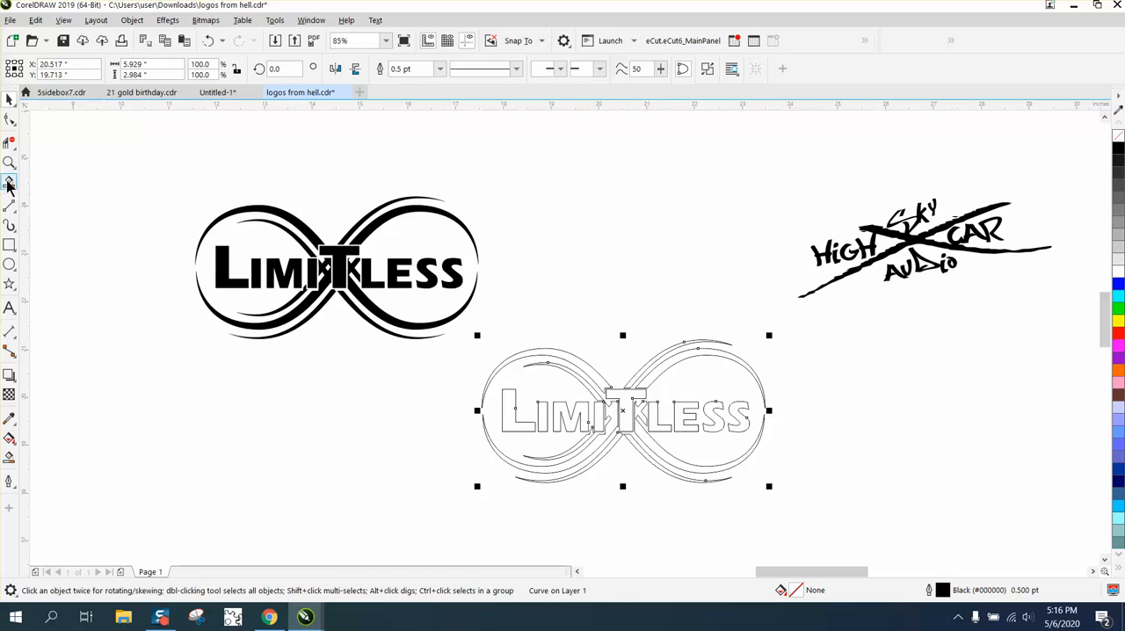
Apply an outside contour with 1 step and a 0.09 inch offset to the combined logo curve
left_click(10, 161)
left_click_drag(441, 325, 919, 531)
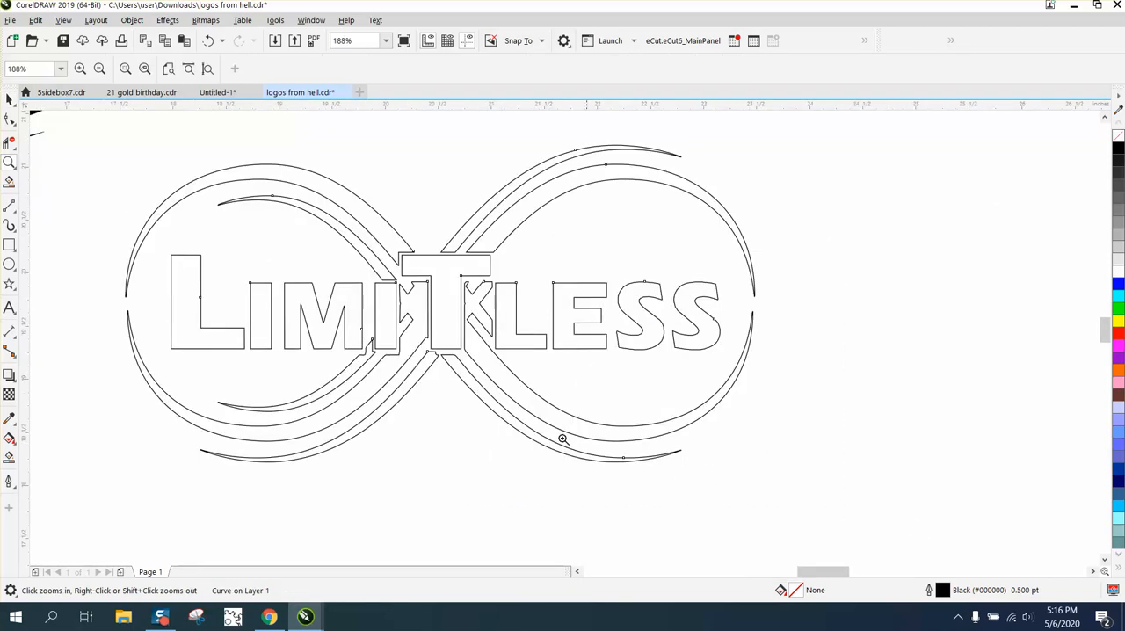
right_click(490, 401)
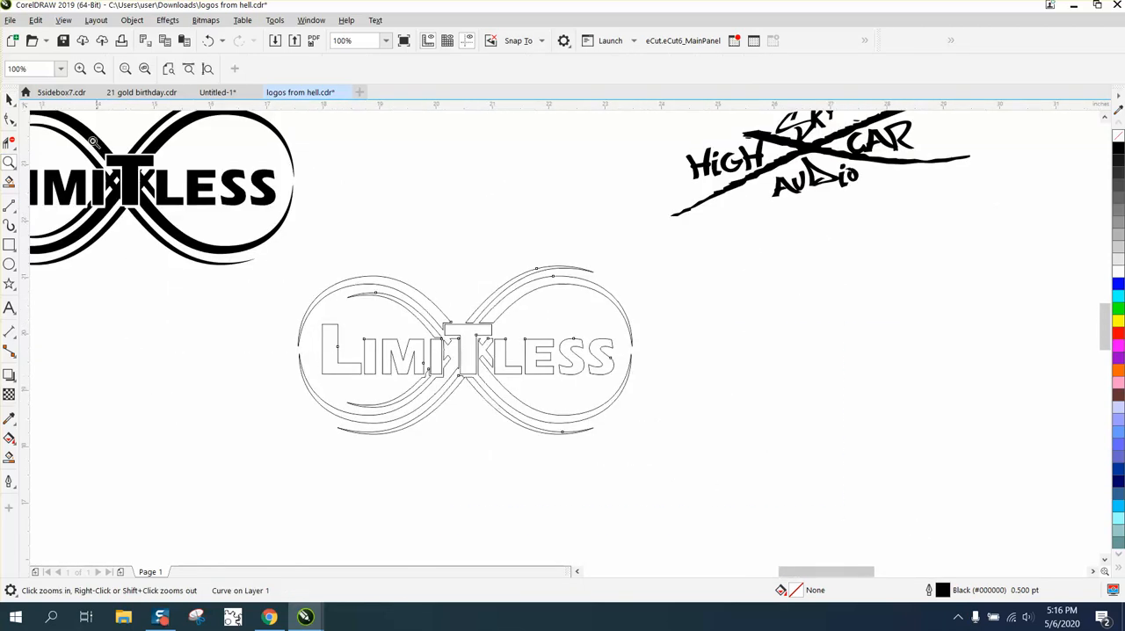
left_click(10, 99)
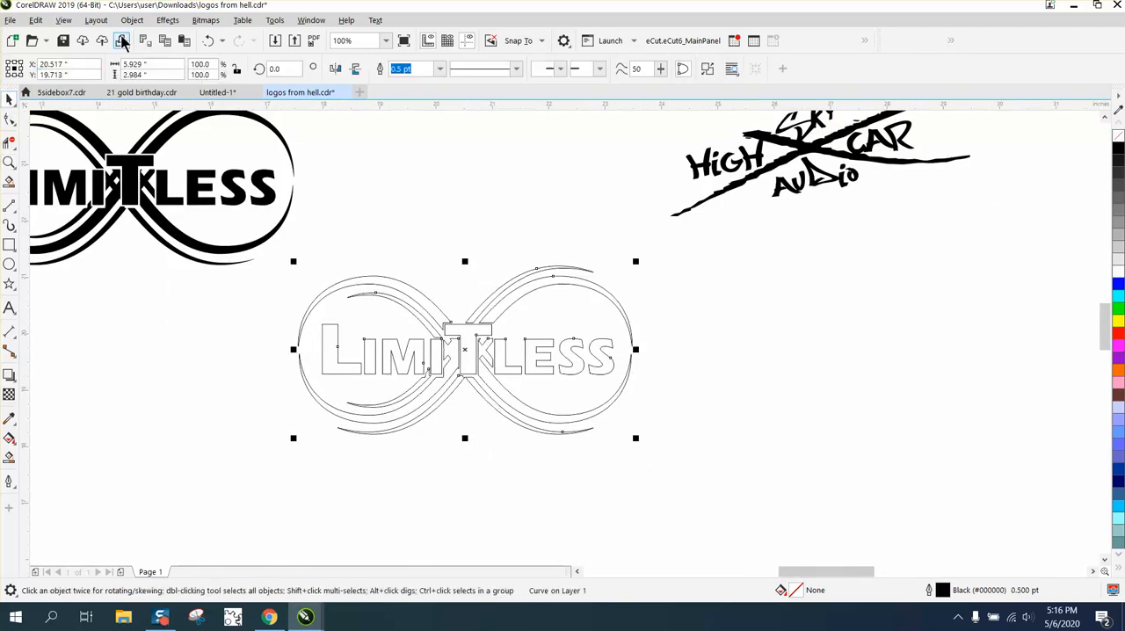
left_click(167, 20)
left_click(195, 336)
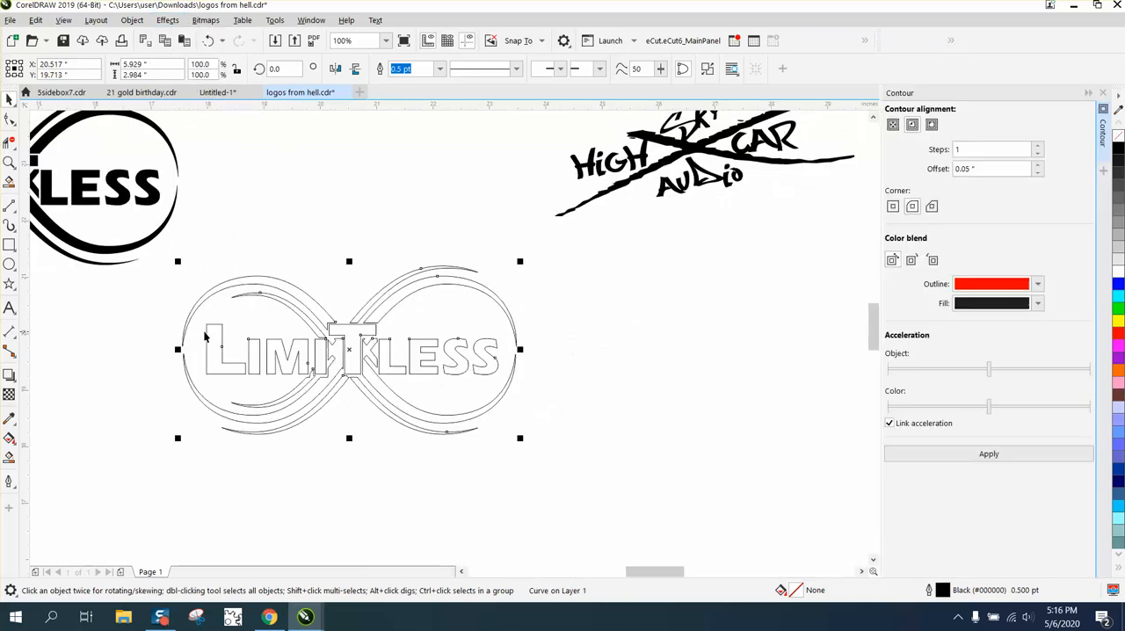
left_click(932, 125)
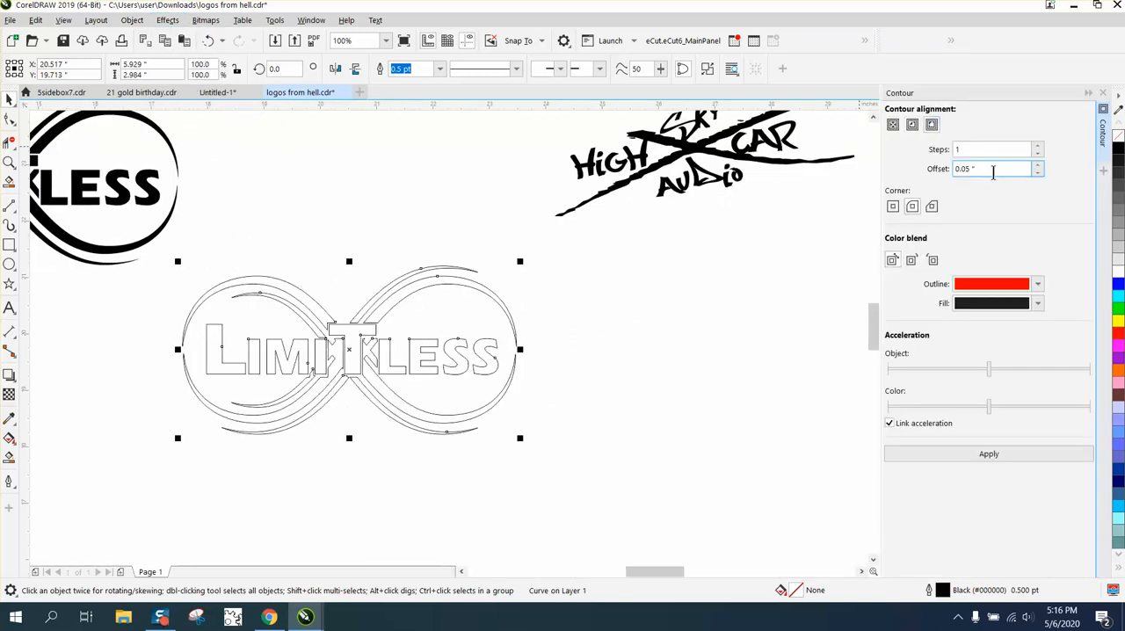
left_click_drag(987, 170, 940, 172)
key("BackSpace")
left_click(988, 455)
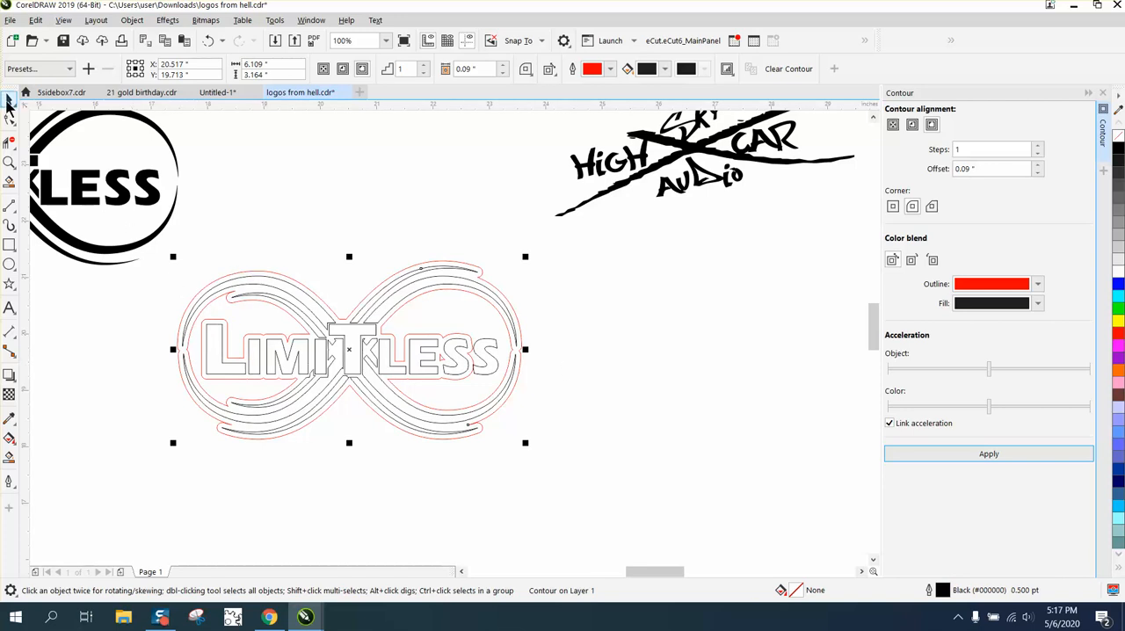
Break the contour apart and nudge the red contour outline two steps to the right
left_click(132, 21)
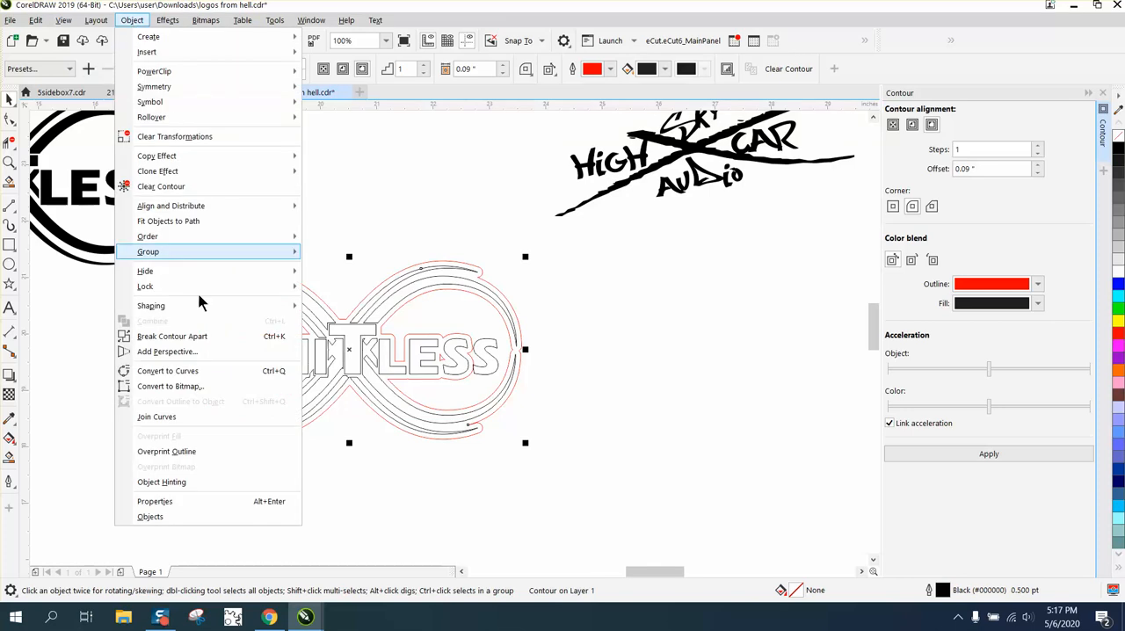
left_click(204, 337)
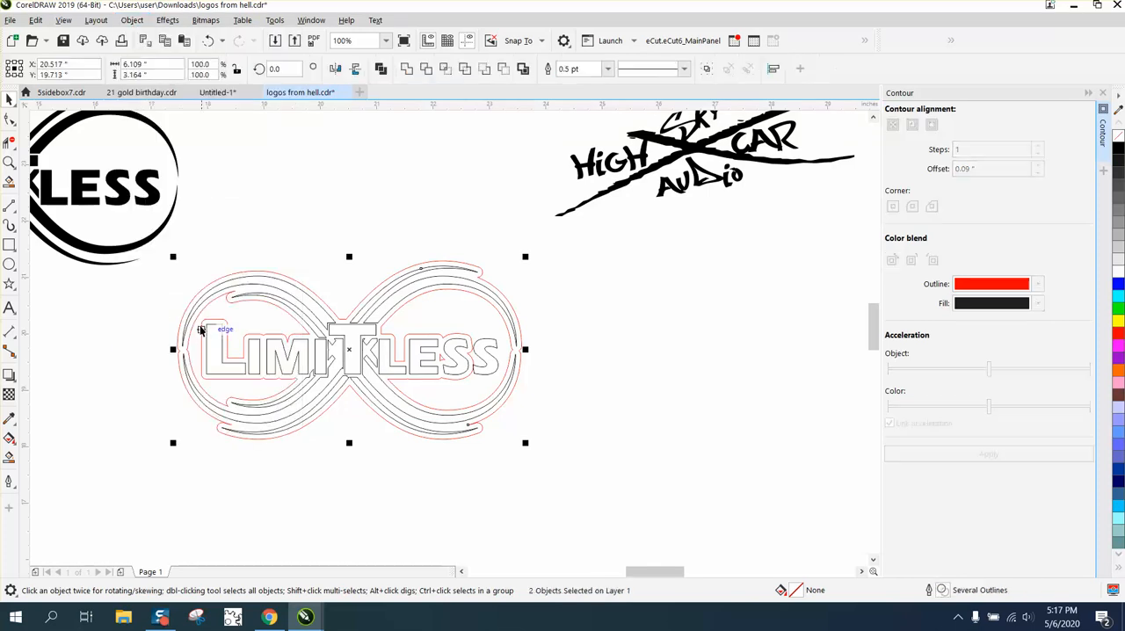
left_click(320, 301)
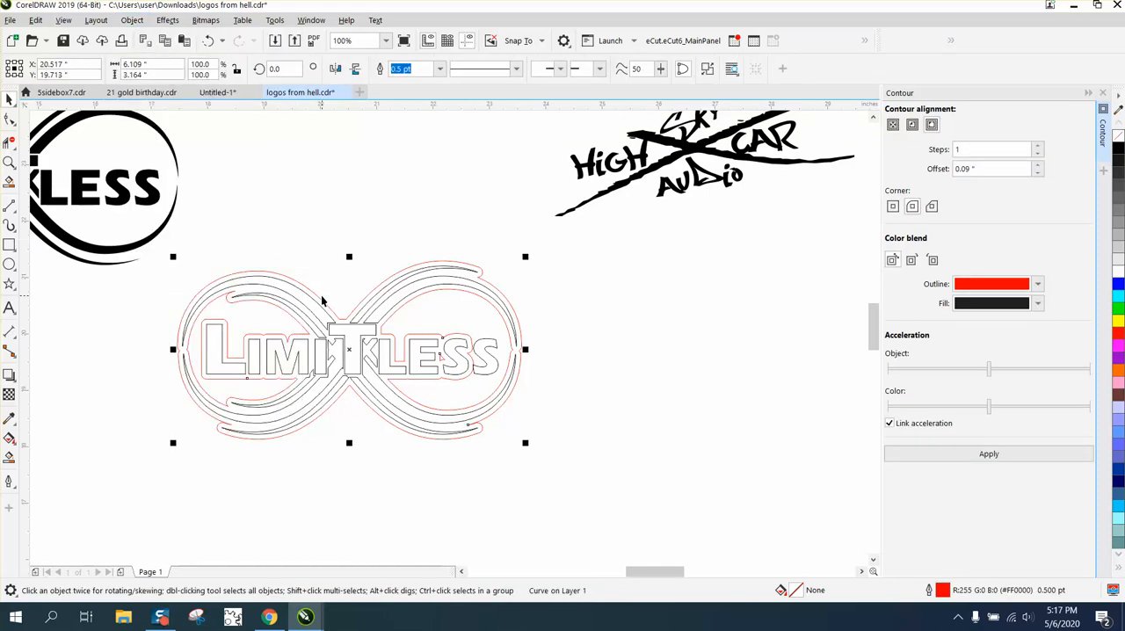
key("Right")
key("Right")
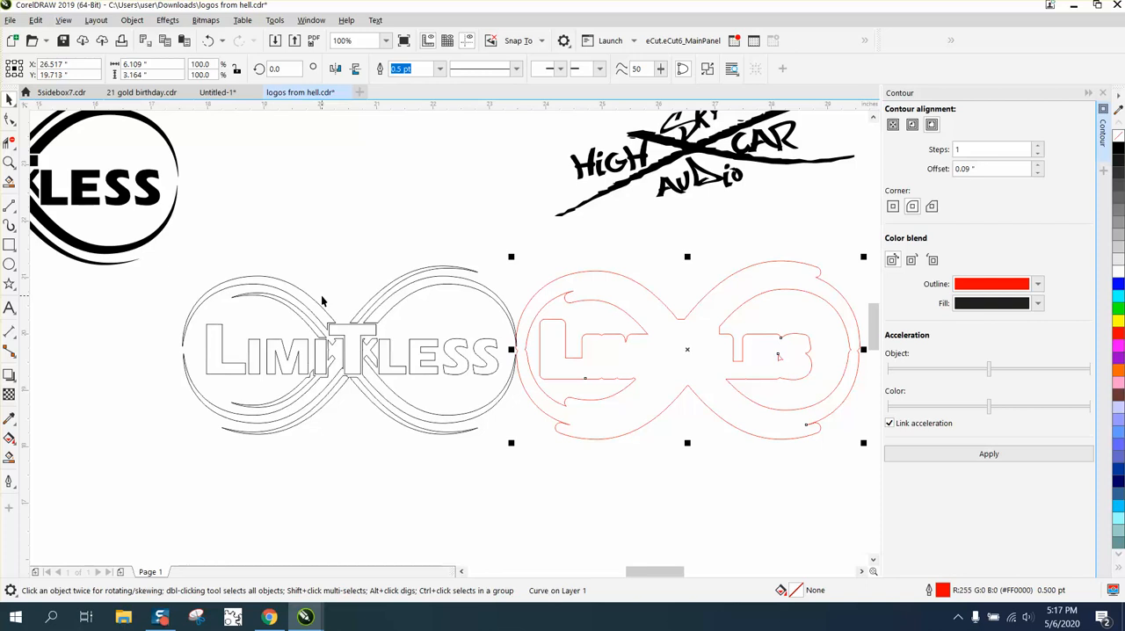
Delete the inner segments of the red contour outline with the Virtual Segment Delete tool
left_click(9, 141)
left_click_drag(592, 314, 615, 395)
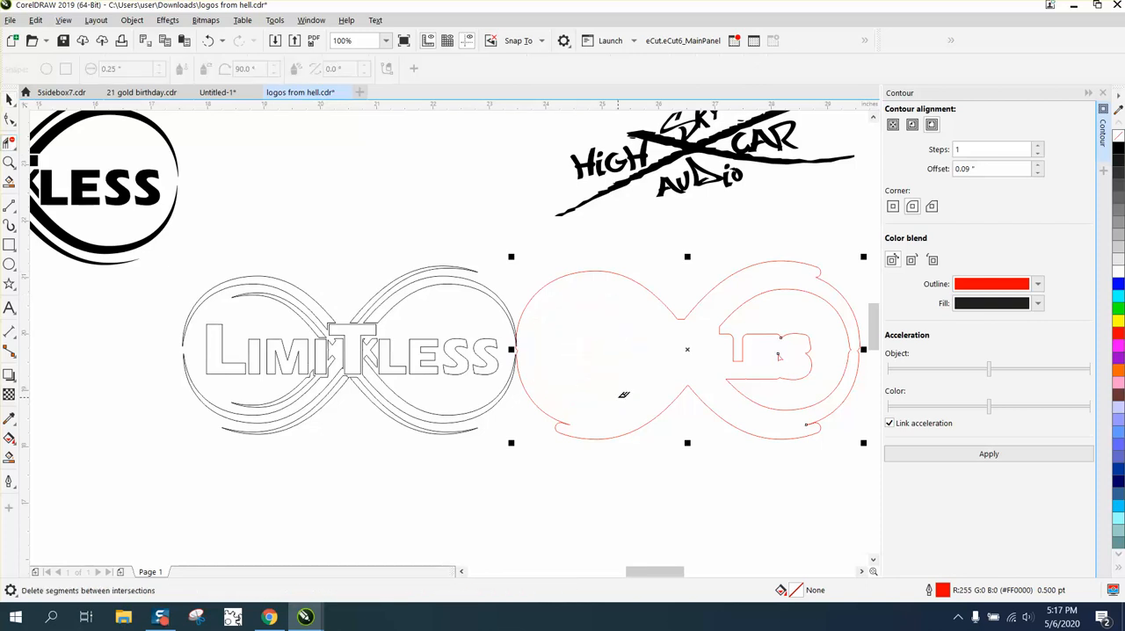
left_click_drag(770, 325, 780, 392)
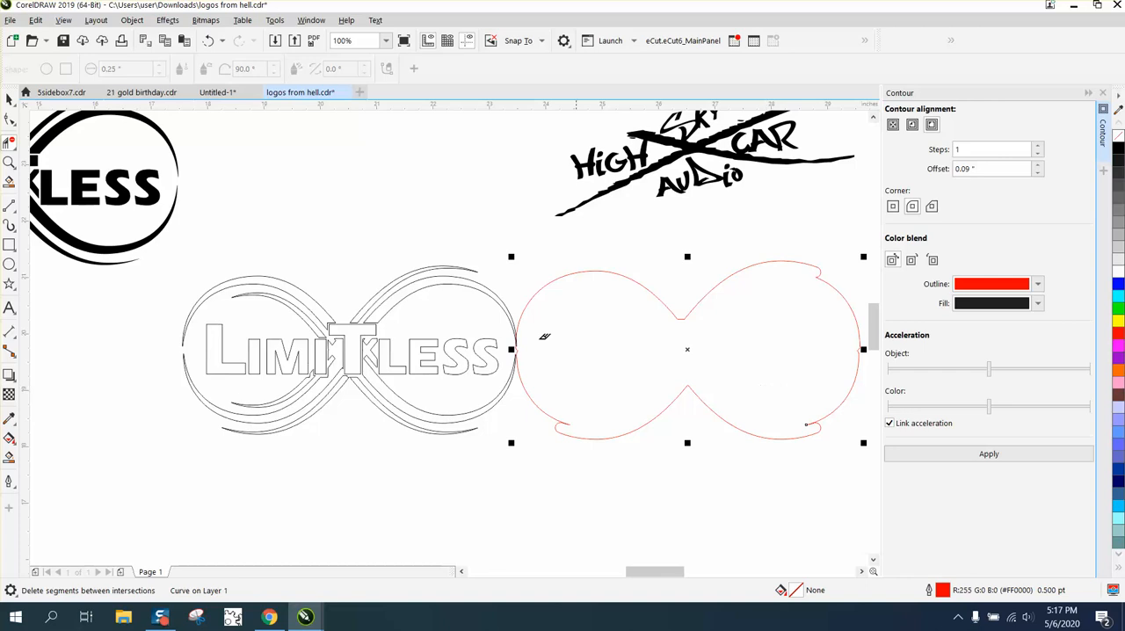
Nudge the red contour outline three steps left and three steps up over the original black logo
left_click(9, 99)
scroll(722, 357, "down", 1)
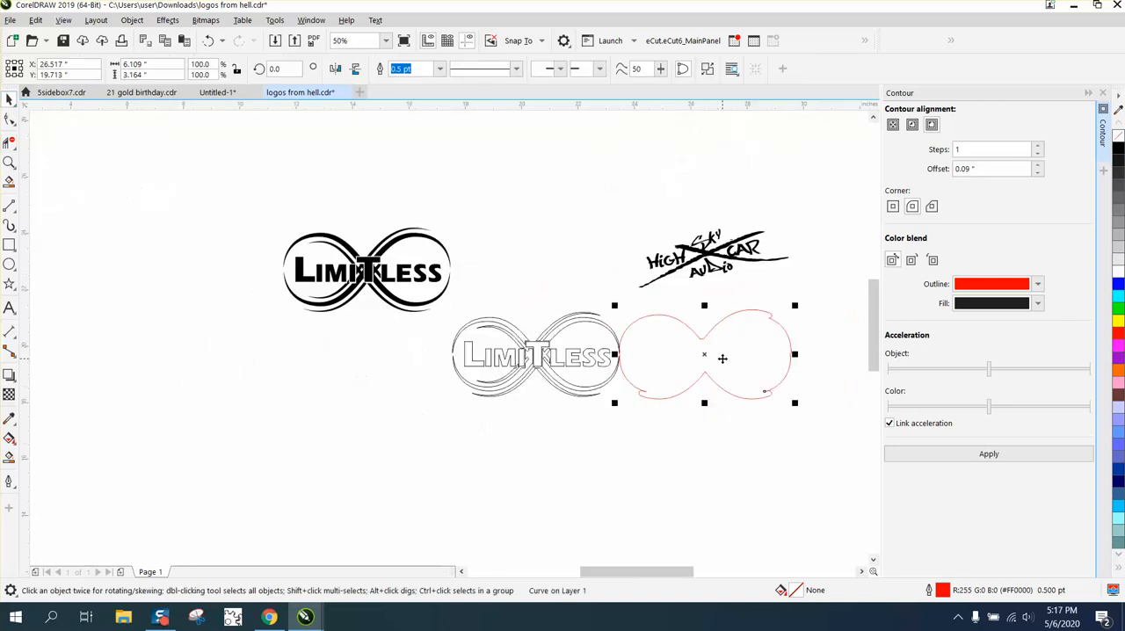
key("Left")
key("Left")
key("Left")
key("Left")
key("Left")
key("Left")
key("Left")
key("Left")
key("Left")
key("Left")
key("Left")
key("Left")
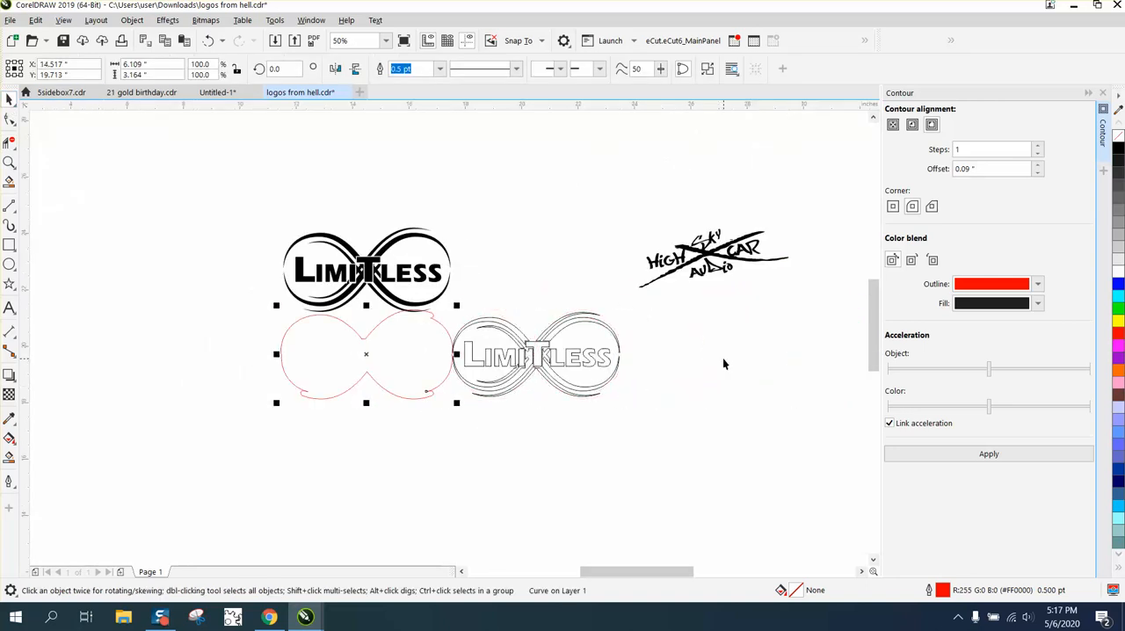
key("Up")
key("Up")
key("Up")
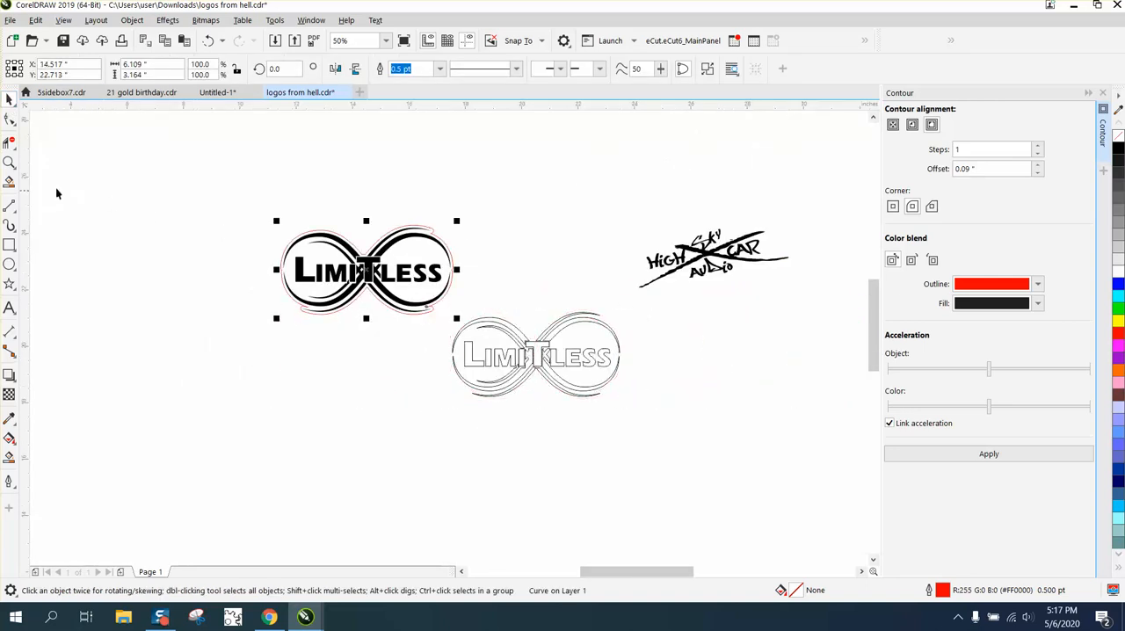
Nudge the red contour outline one step up, clear of the black logo
left_click(9, 161)
left_click_drag(252, 199, 524, 335)
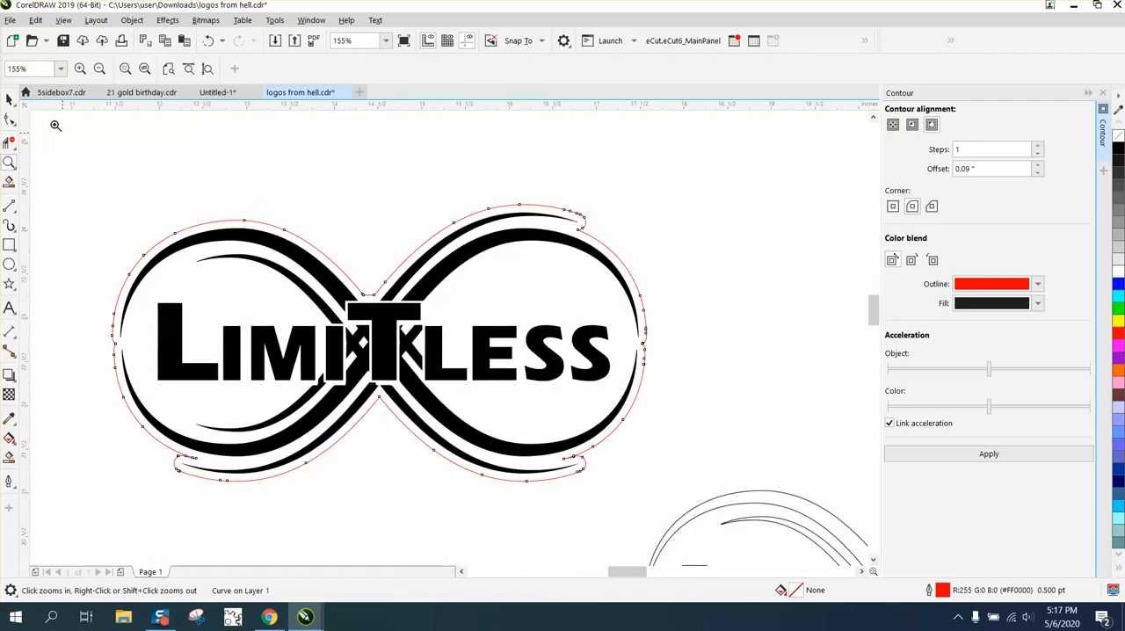
right_click(569, 347)
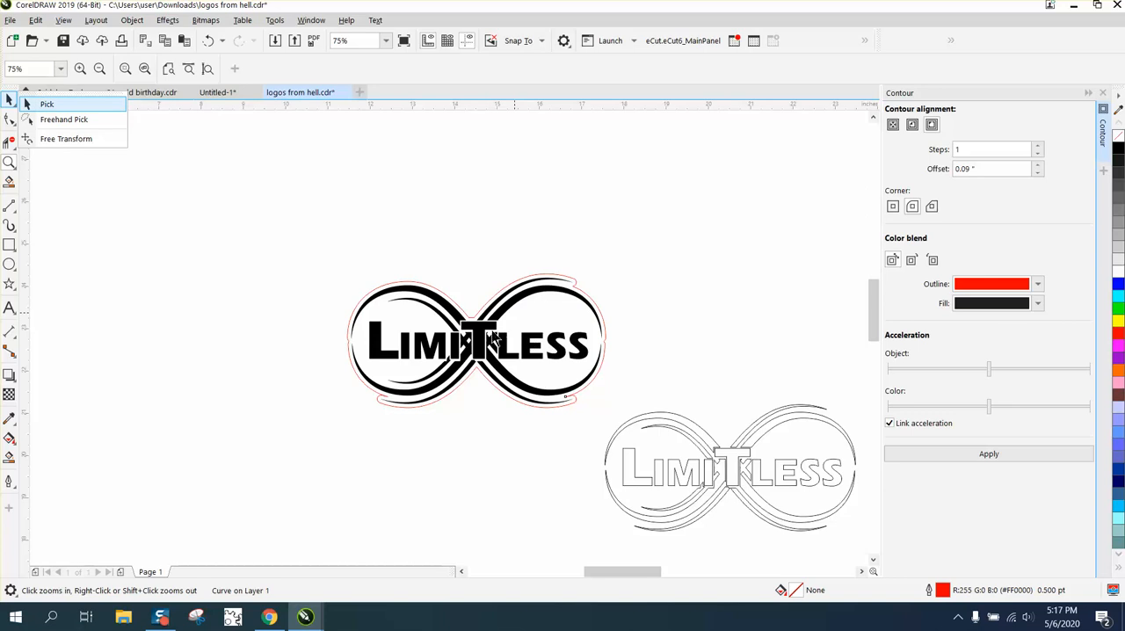
left_click(35, 104)
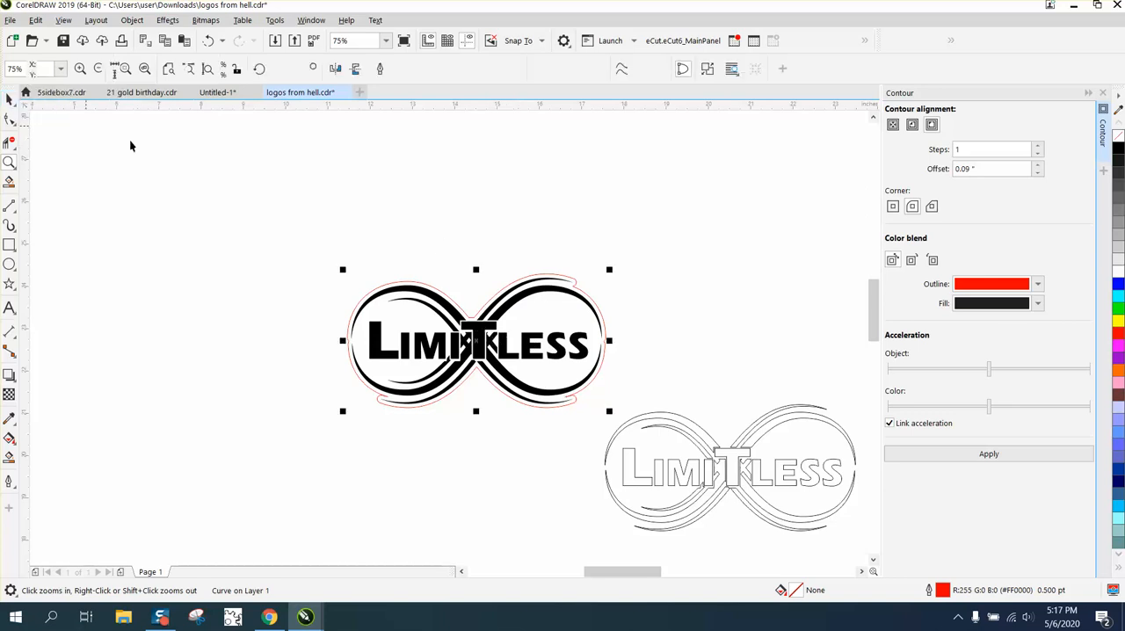
key("Up")
key("Up")
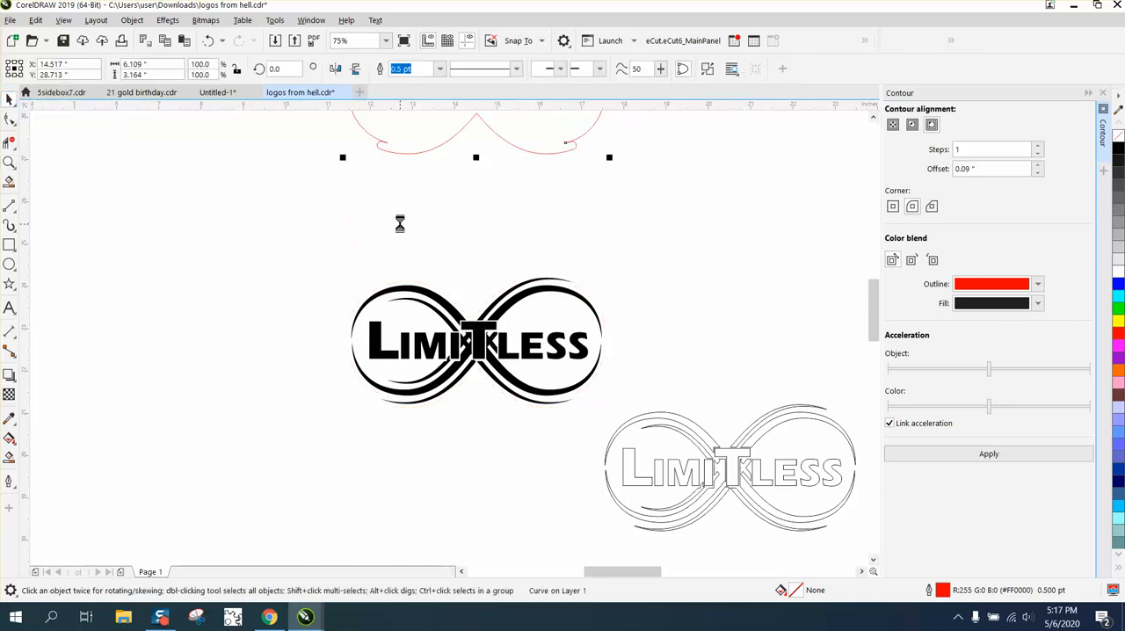
key("Down")
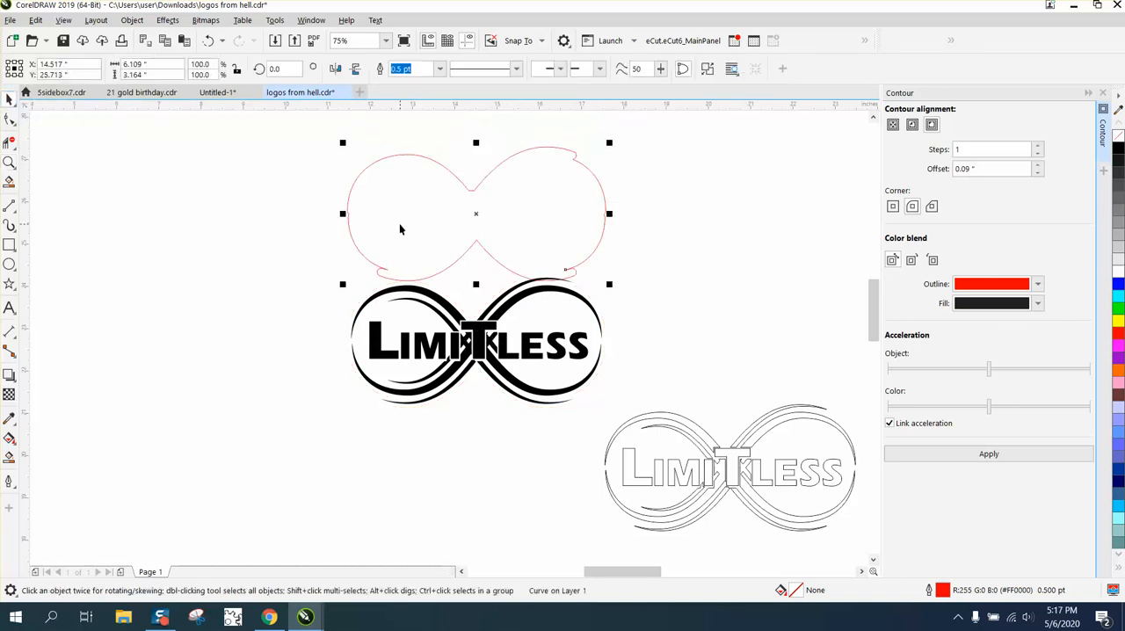
Apply a 0.05 inch outside contour to the red outline and break the contour apart
left_click(914, 126)
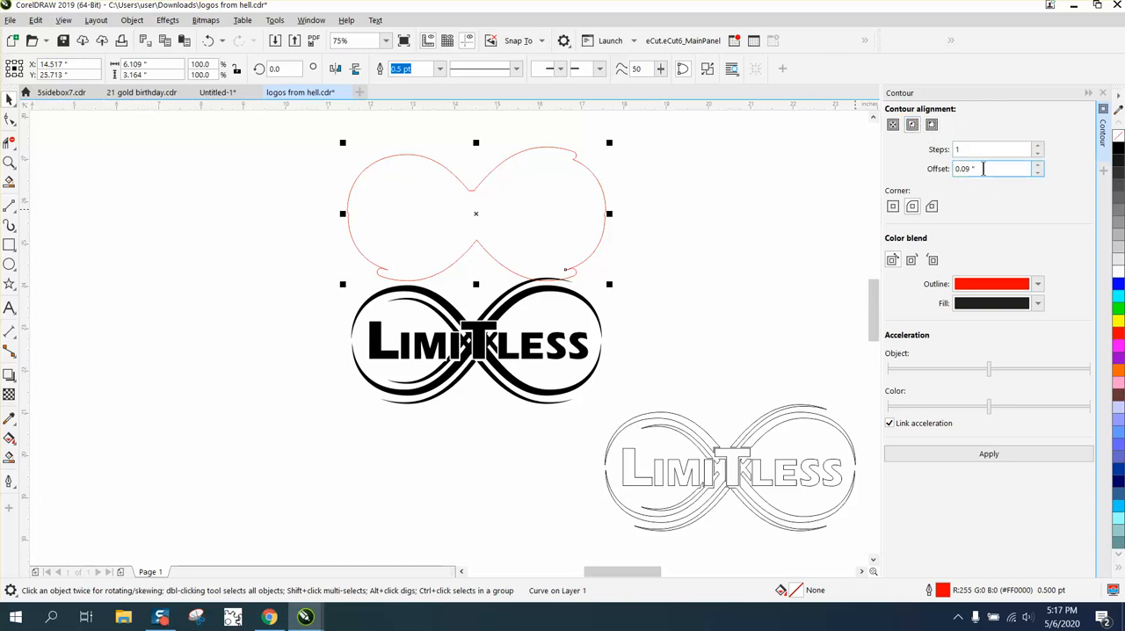
left_click_drag(982, 169, 921, 168)
key("BackSpace")
left_click(986, 454)
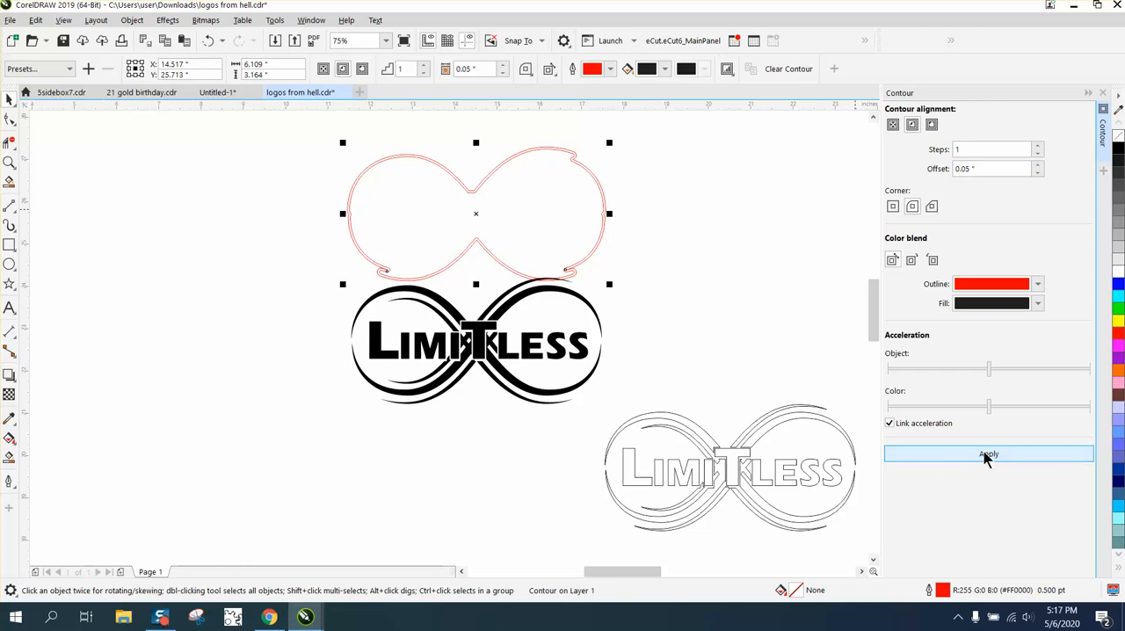
left_click(132, 20)
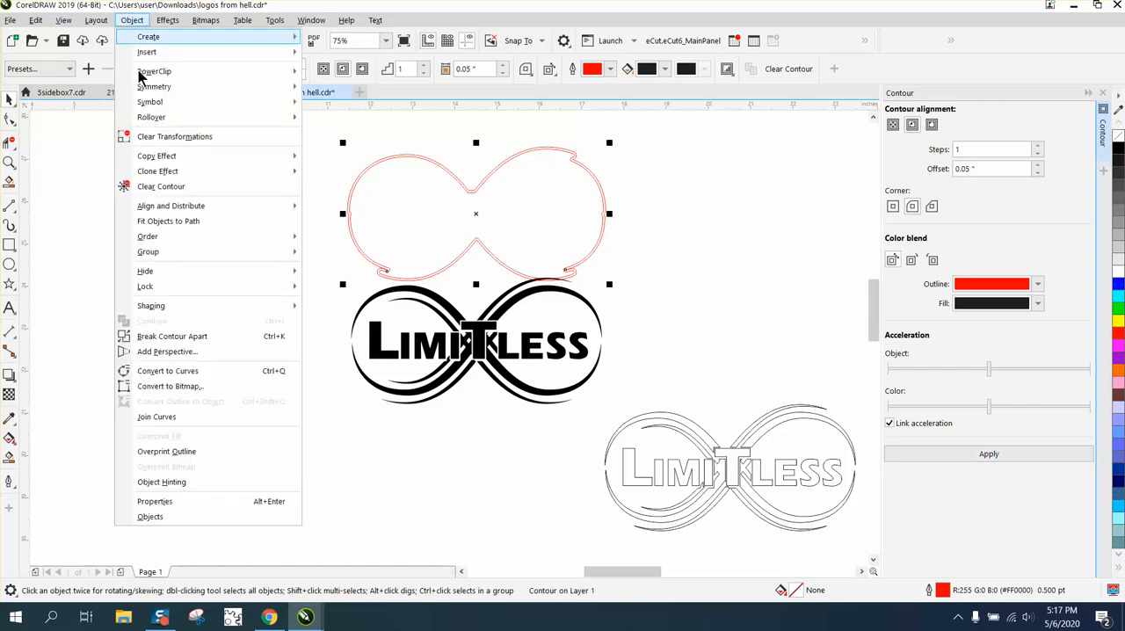
left_click(172, 336)
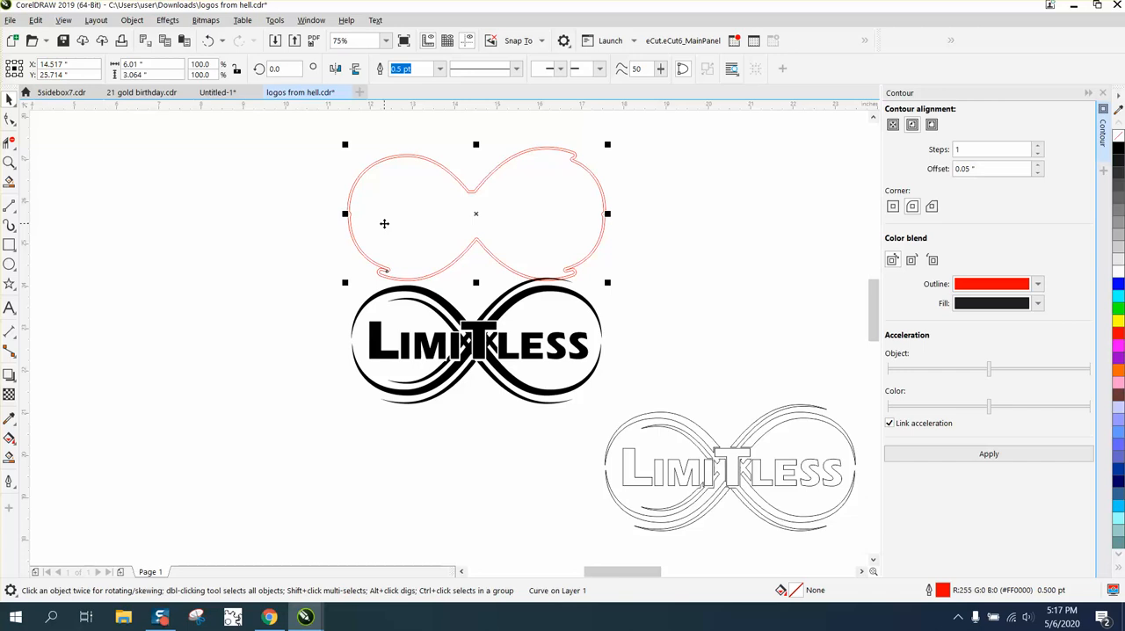
Nudge the new outer contour down over the black Limitless logo and delete the leftover inner red outline
key("Down")
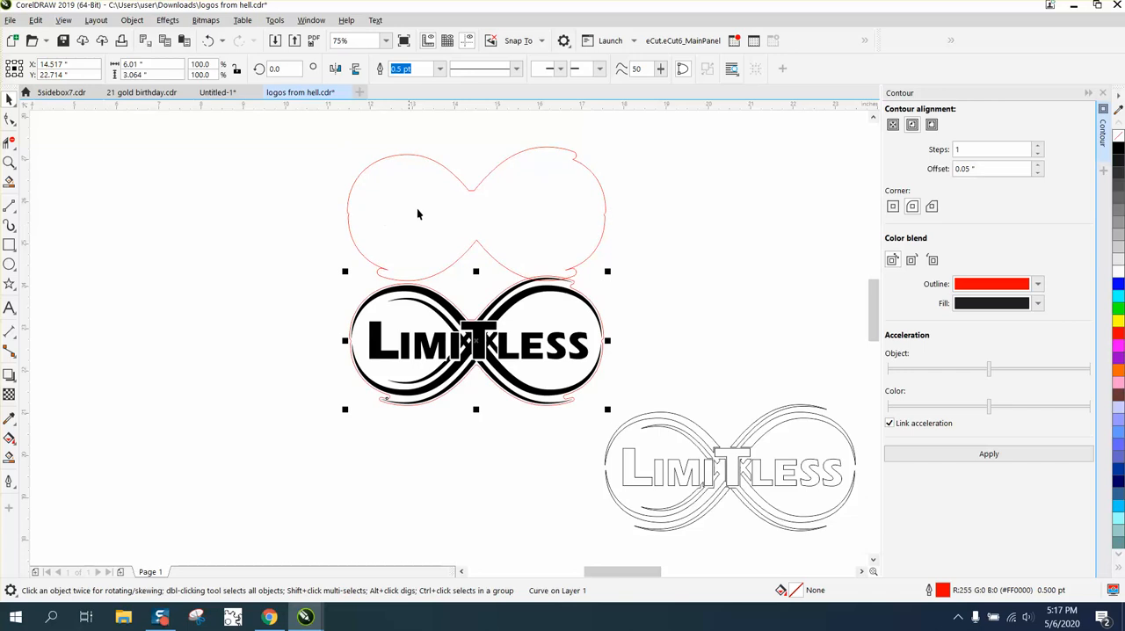
left_click(434, 189)
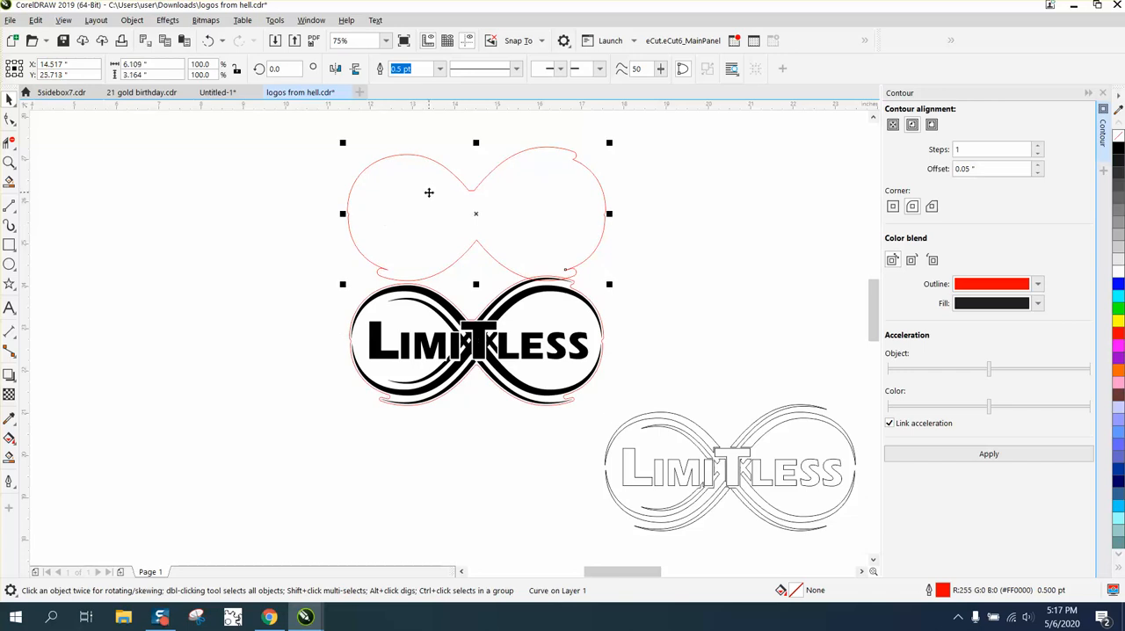
key("Delete")
Zoom in to inspect the red contour around the Limitless logo
left_click(9, 161)
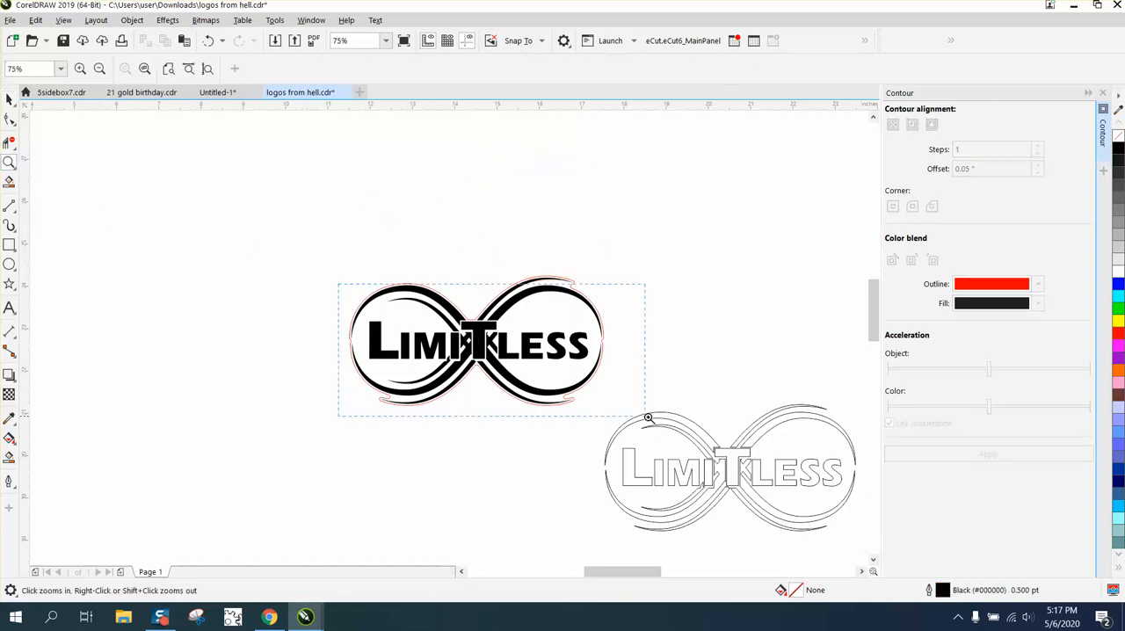
left_click(690, 439)
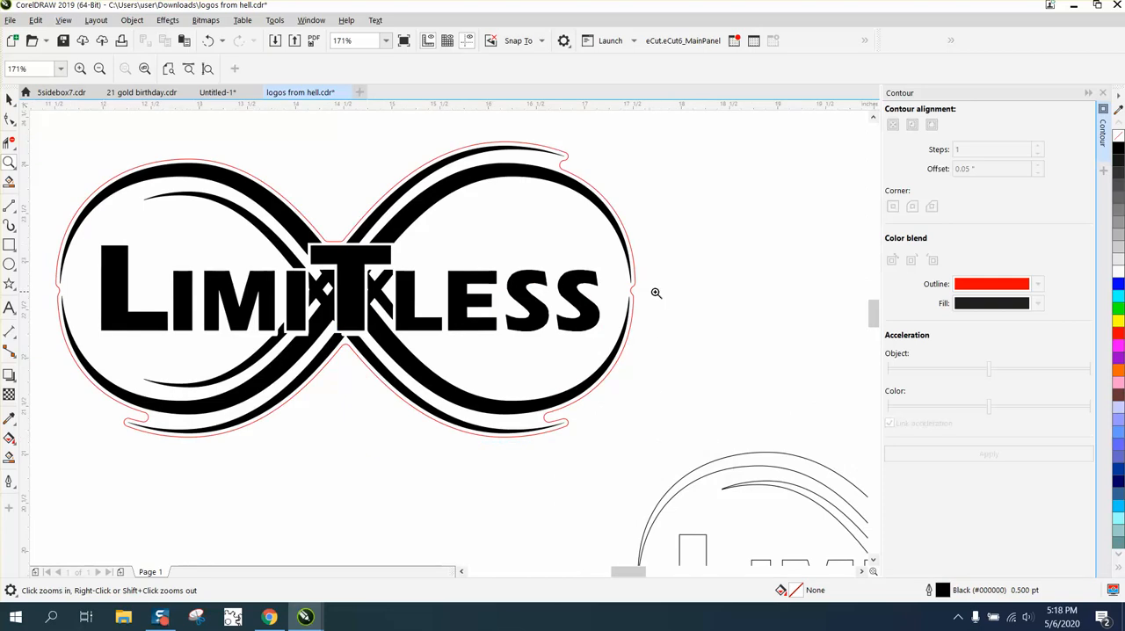
scroll(492, 278, "down", 3)
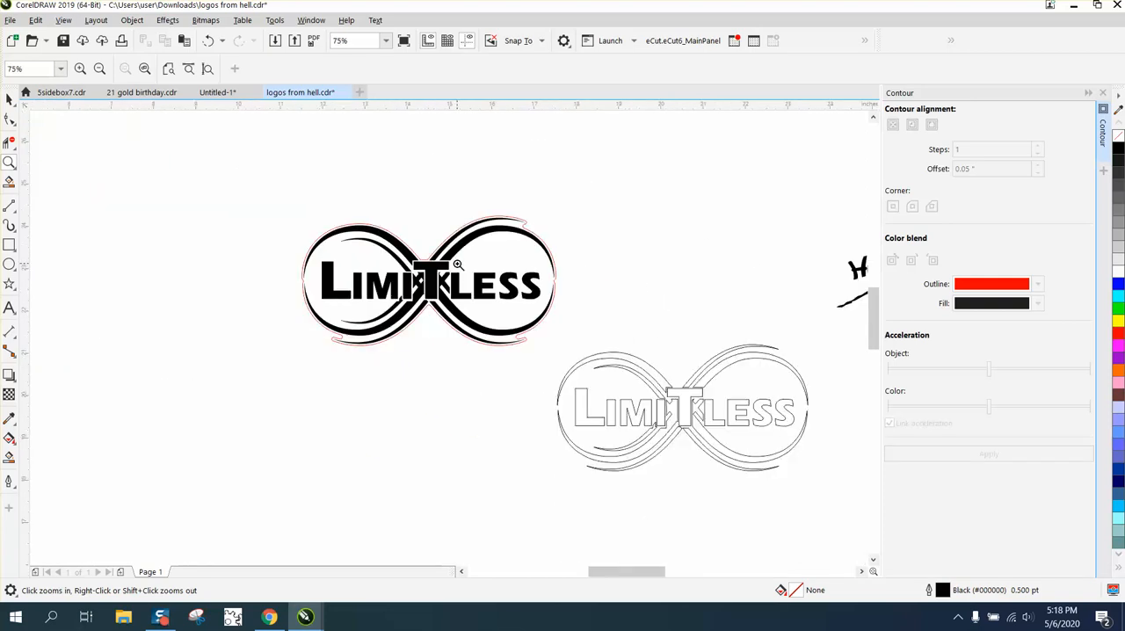
Select the High Sky Car Audio logo and ungroup its parts
scroll(461, 267, "down", 2)
left_click_drag(598, 214, 799, 315)
left_click(9, 99)
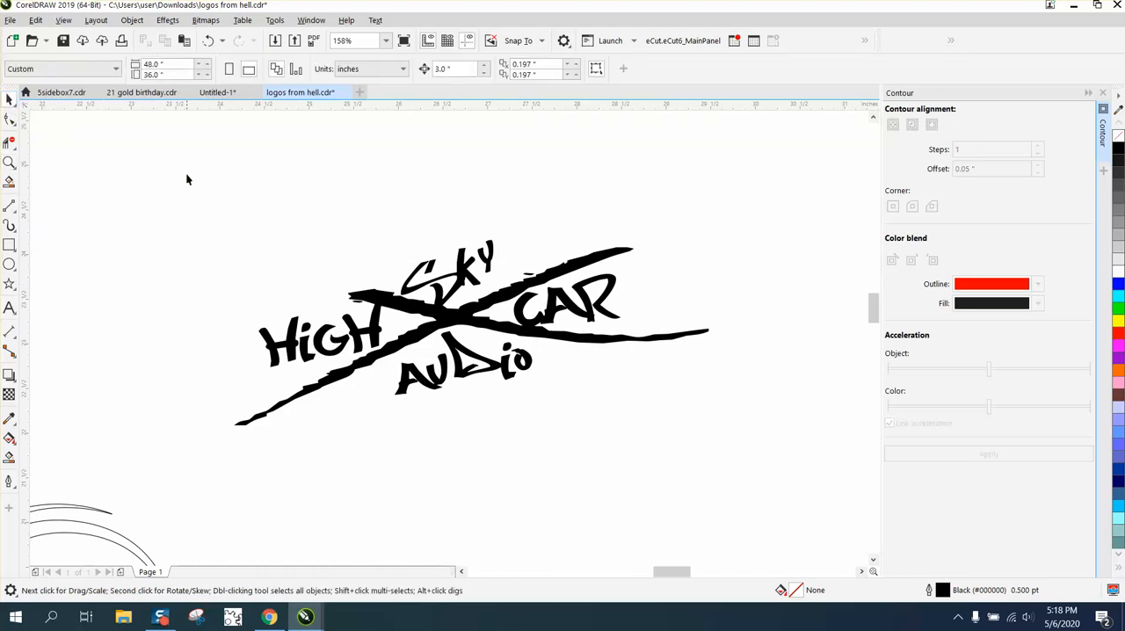
left_click_drag(186, 172, 789, 453)
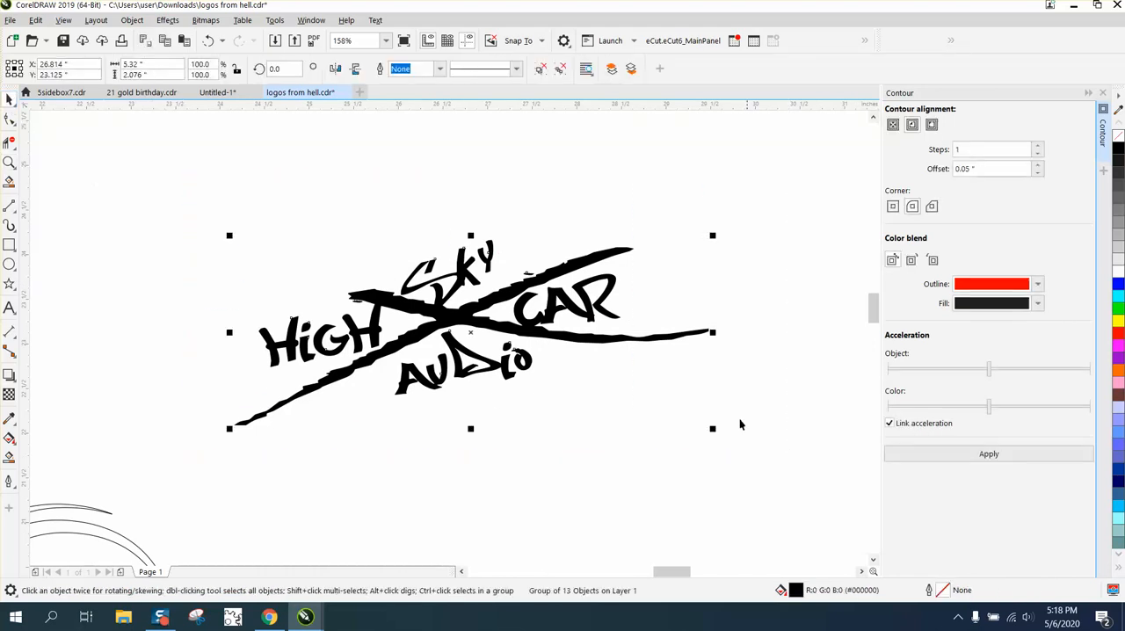
left_click(136, 20)
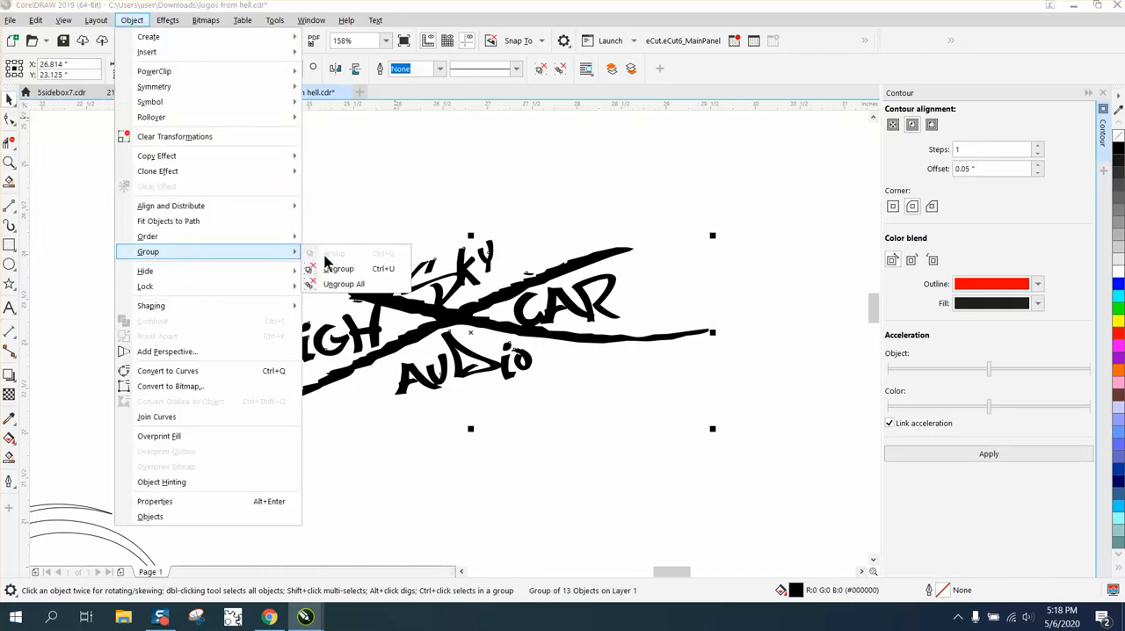
left_click(334, 267)
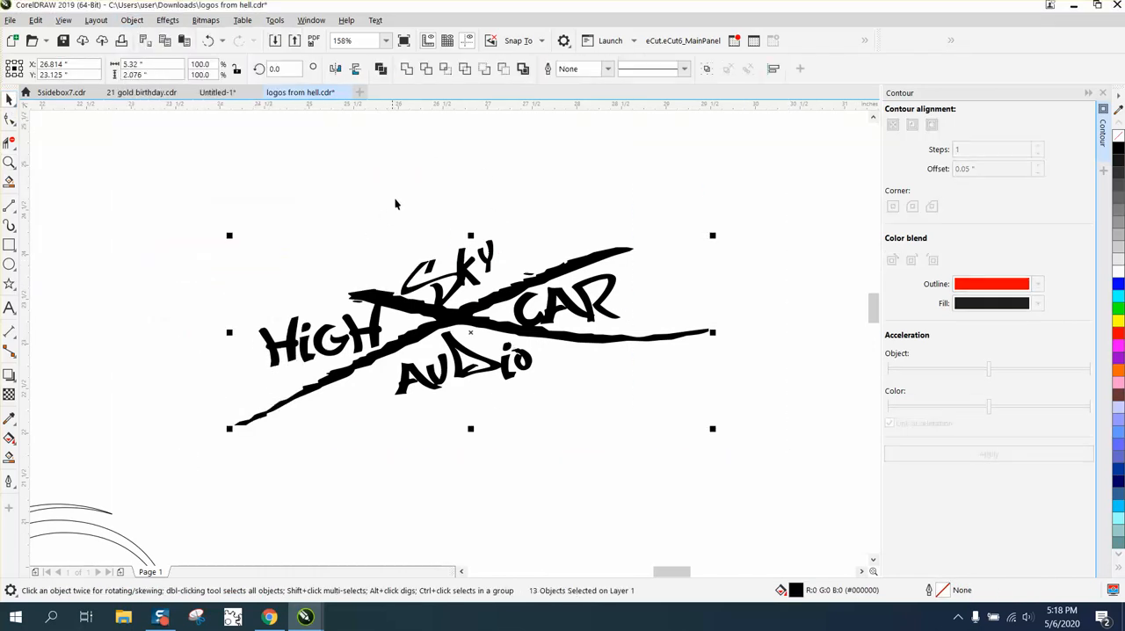
Create a boundary around the ungrouped logo parts and nudge it one step down onto the outlined copy
left_click(522, 71)
key("Down")
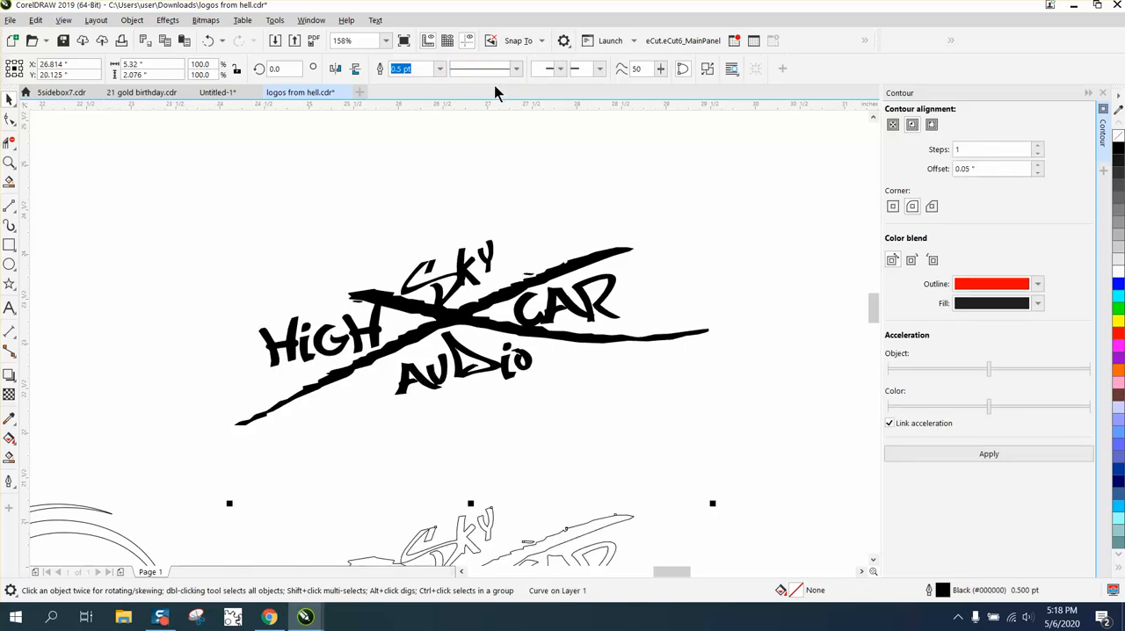
scroll(216, 227, "down", 3)
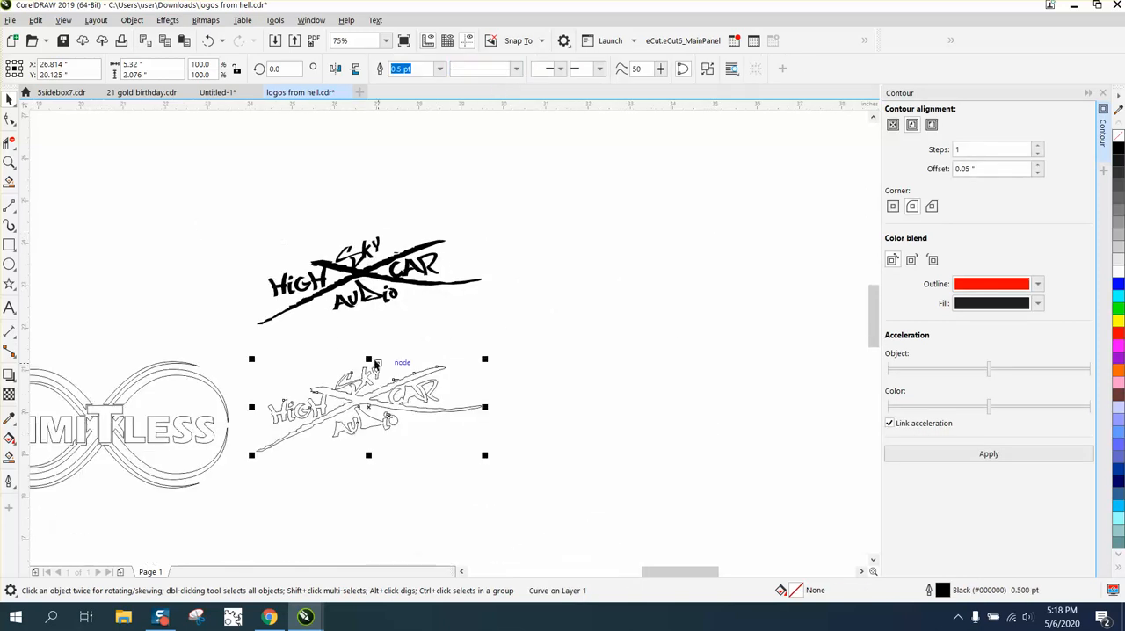
Apply a 0.09 inch outside contour with one step to the boundary curve
left_click(973, 169)
left_click_drag(1004, 170, 886, 183)
type(".09")
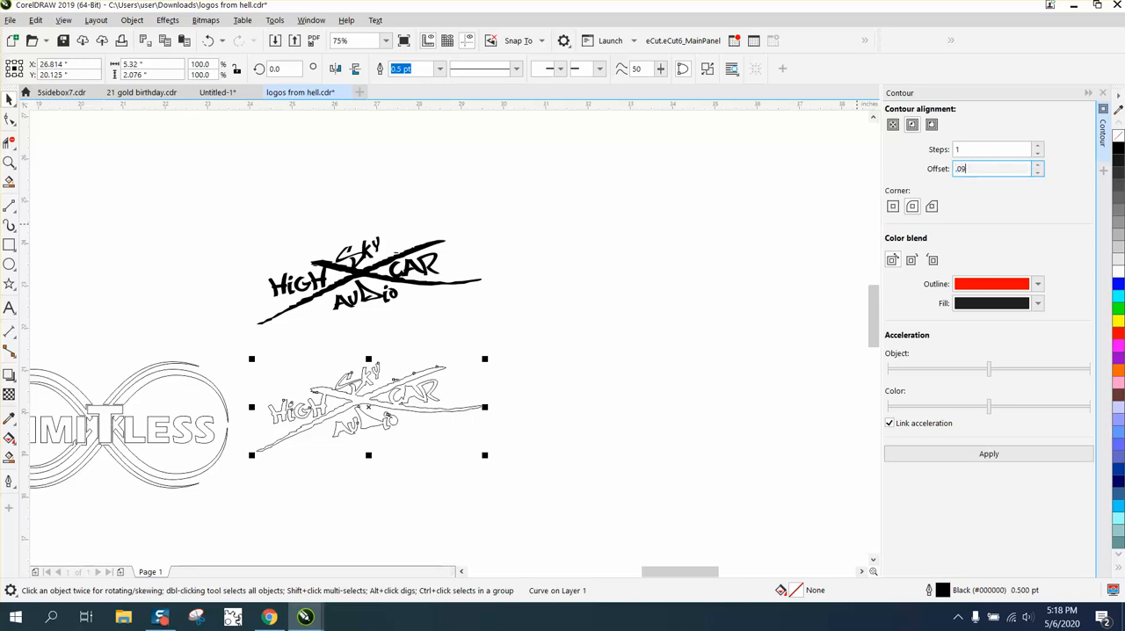
left_click(931, 124)
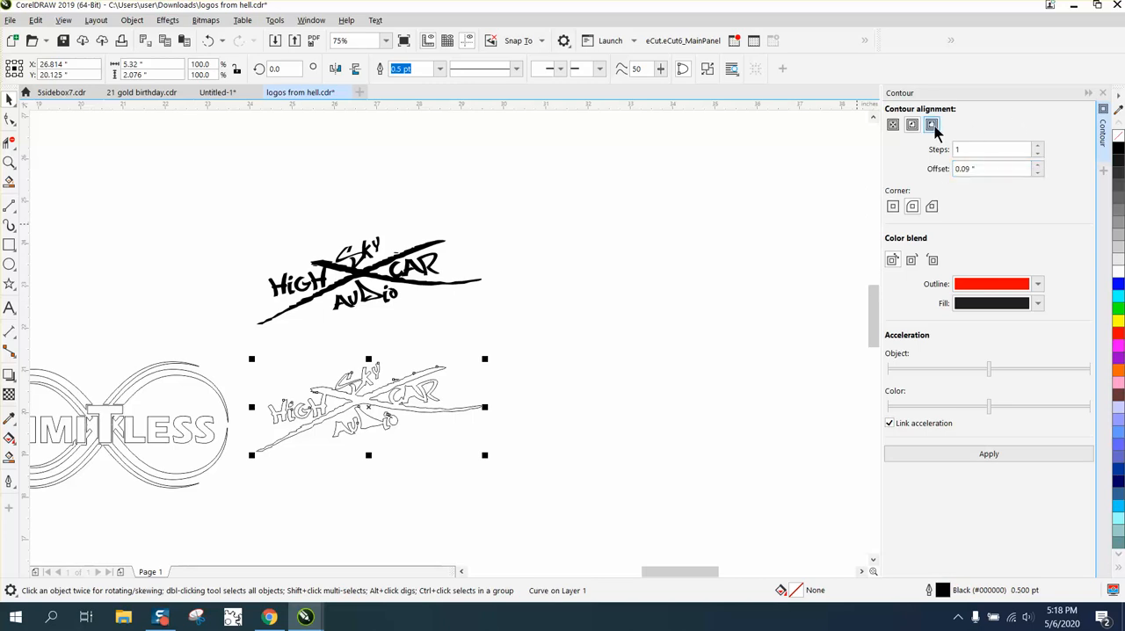
left_click(991, 463)
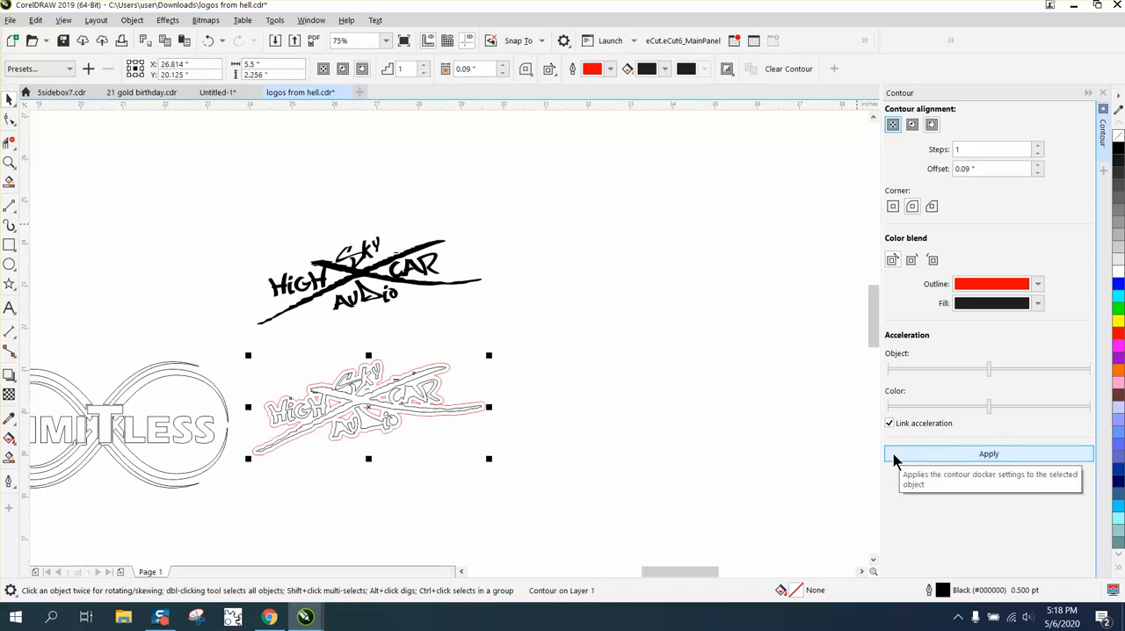
Break the contour apart and nudge the red contour outline two steps right
left_click(131, 19)
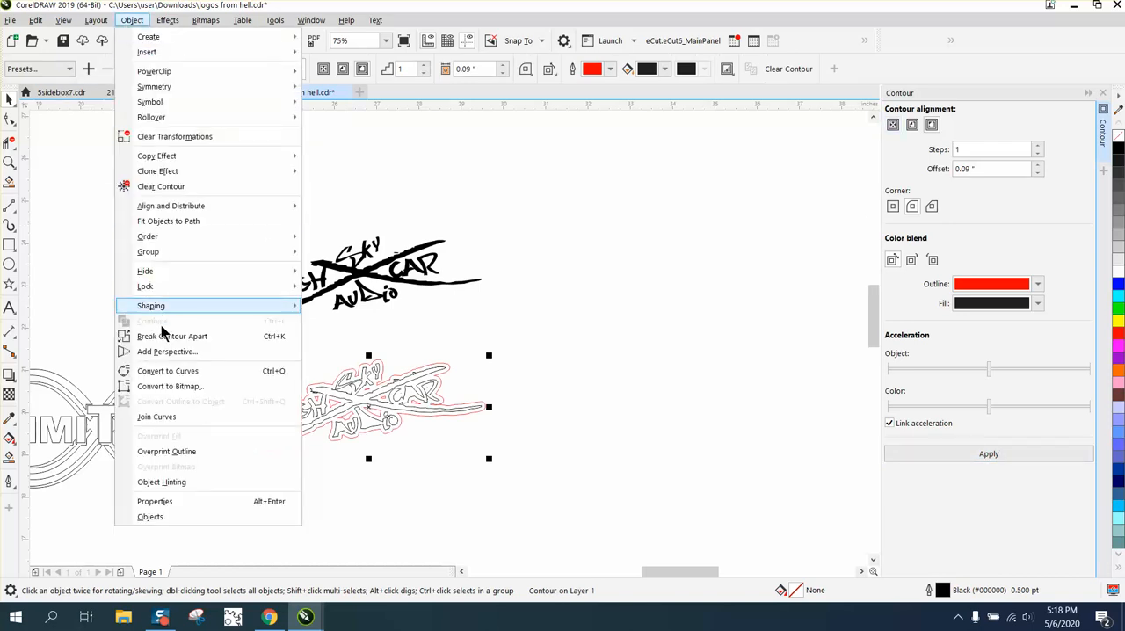
left_click(163, 336)
left_click(510, 364)
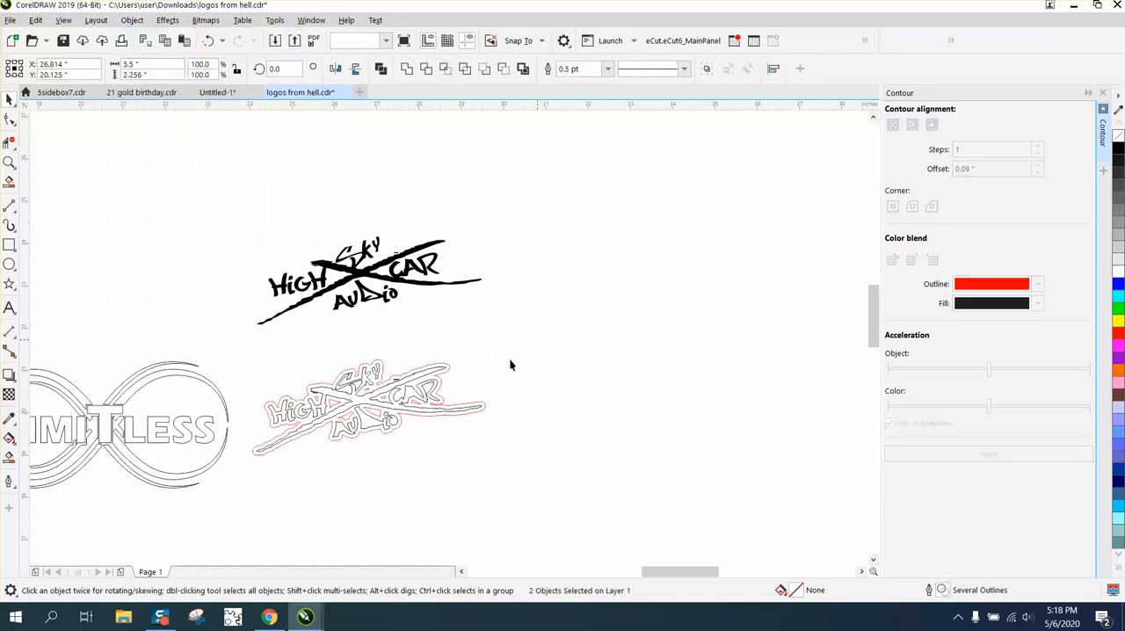
left_click(450, 369)
key("Right")
key("Right")
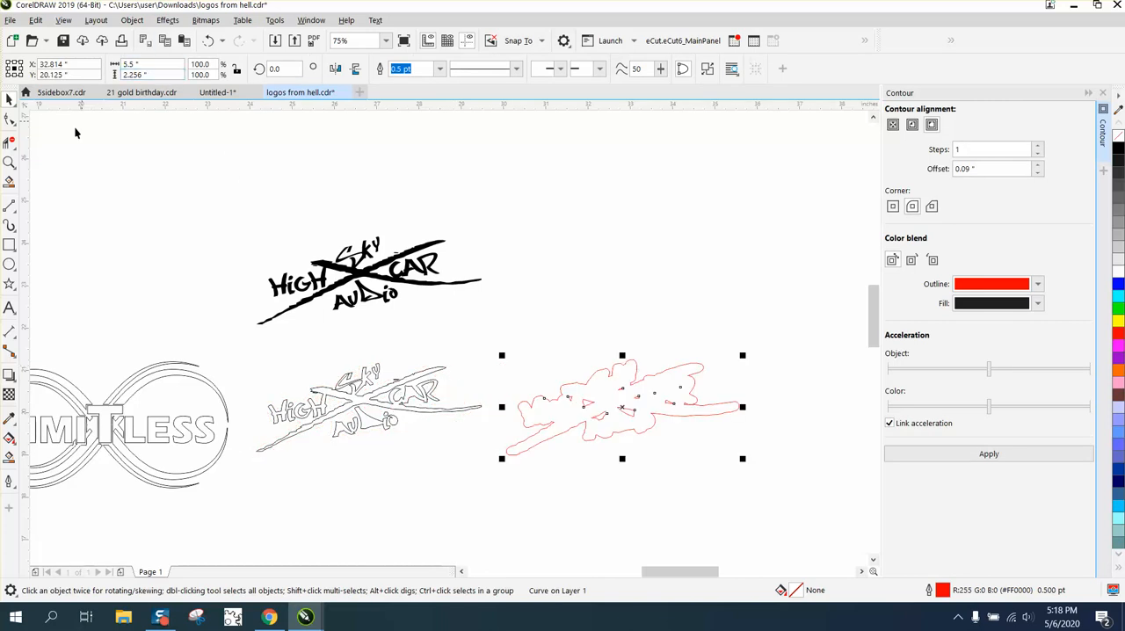
Delete the inner segments of the red outline with the Virtual Segment Delete tool
left_click(8, 164)
left_click_drag(464, 296, 861, 507)
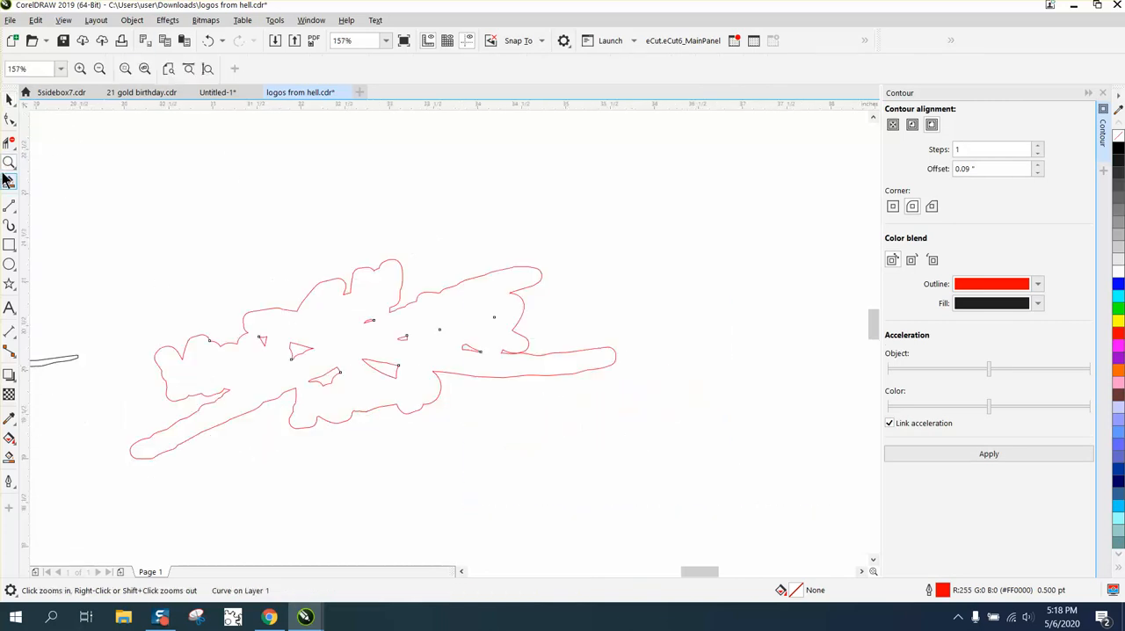
left_click(6, 143)
left_click_drag(261, 333, 314, 358)
left_click_drag(337, 317, 329, 384)
left_click_drag(385, 335, 475, 348)
scroll(502, 354, "down", 2)
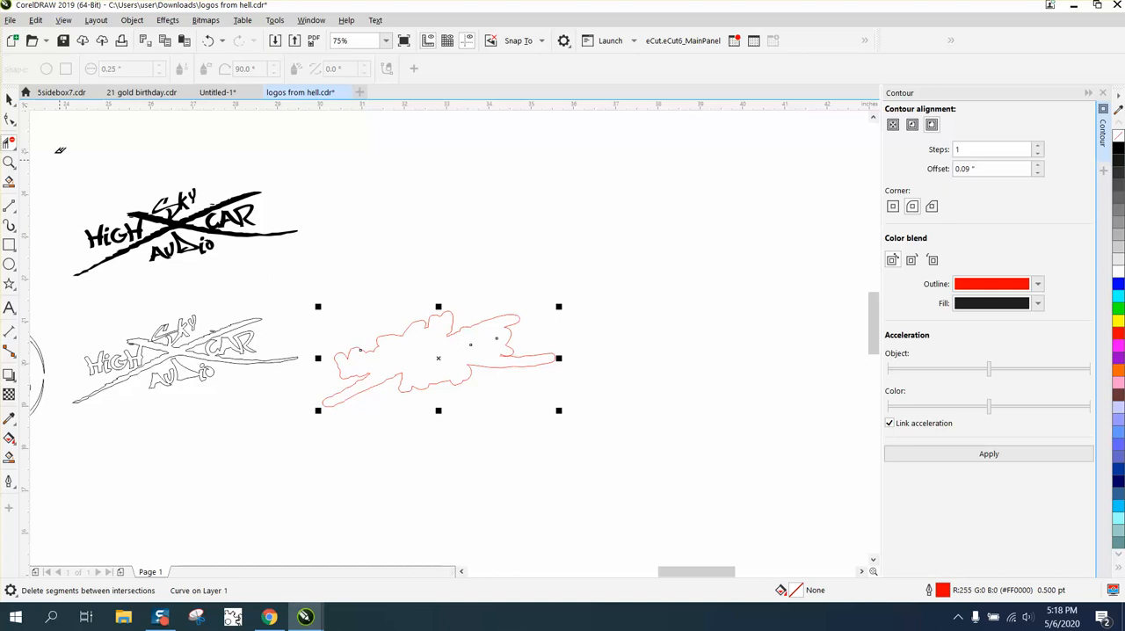
Apply a 0.05 inch contour with rounded corners to the red outline
left_click(9, 100)
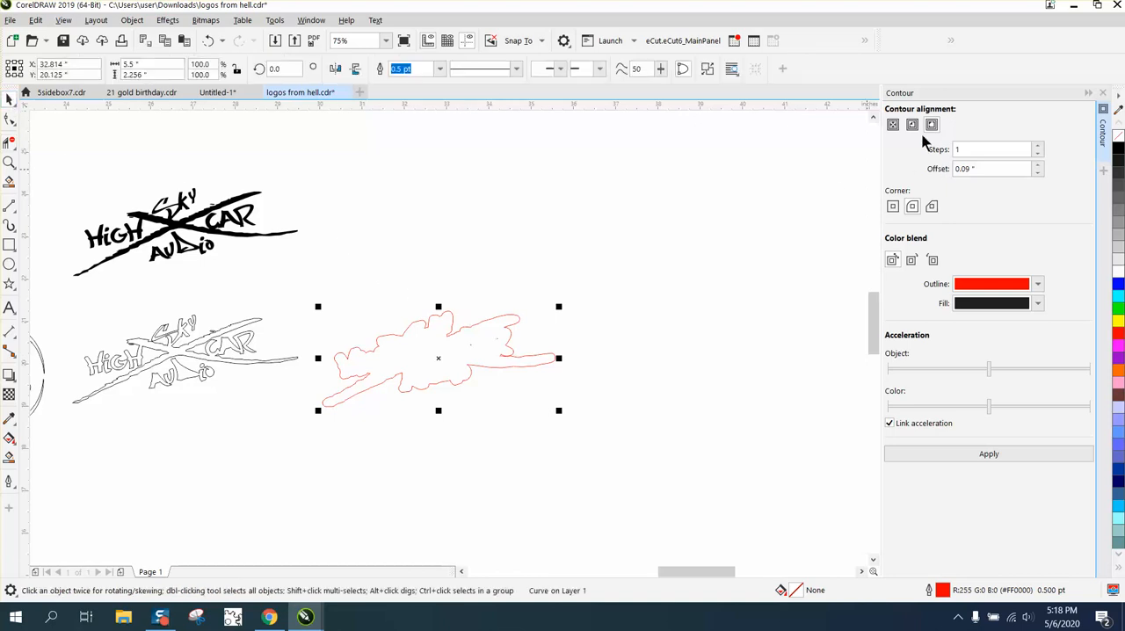
left_click(913, 205)
left_click_drag(984, 169, 918, 181)
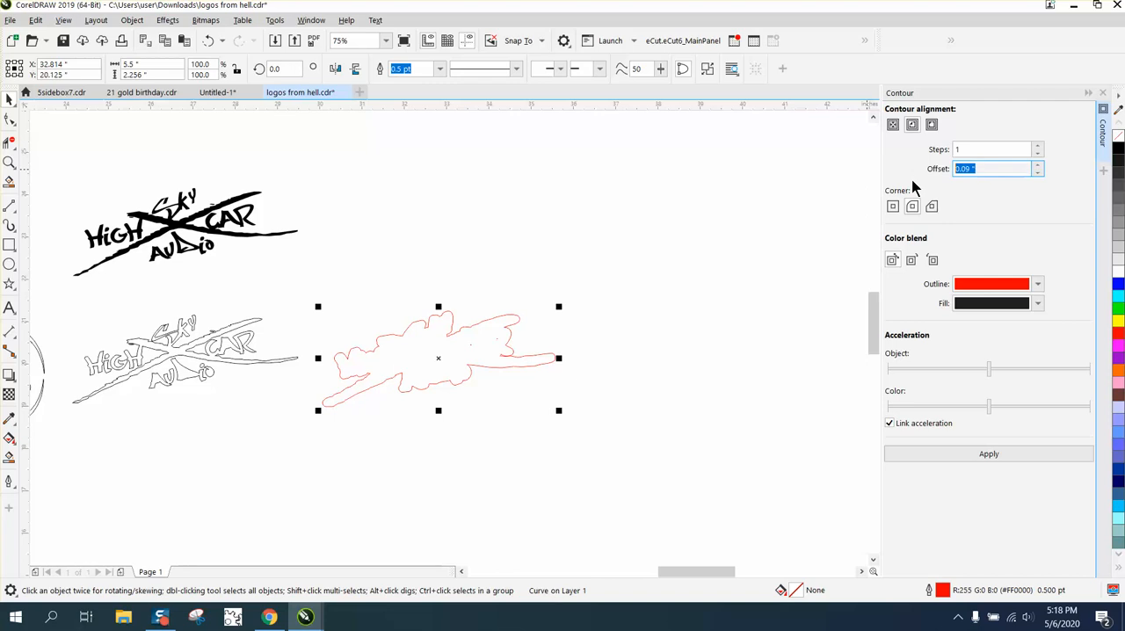
type(".05")
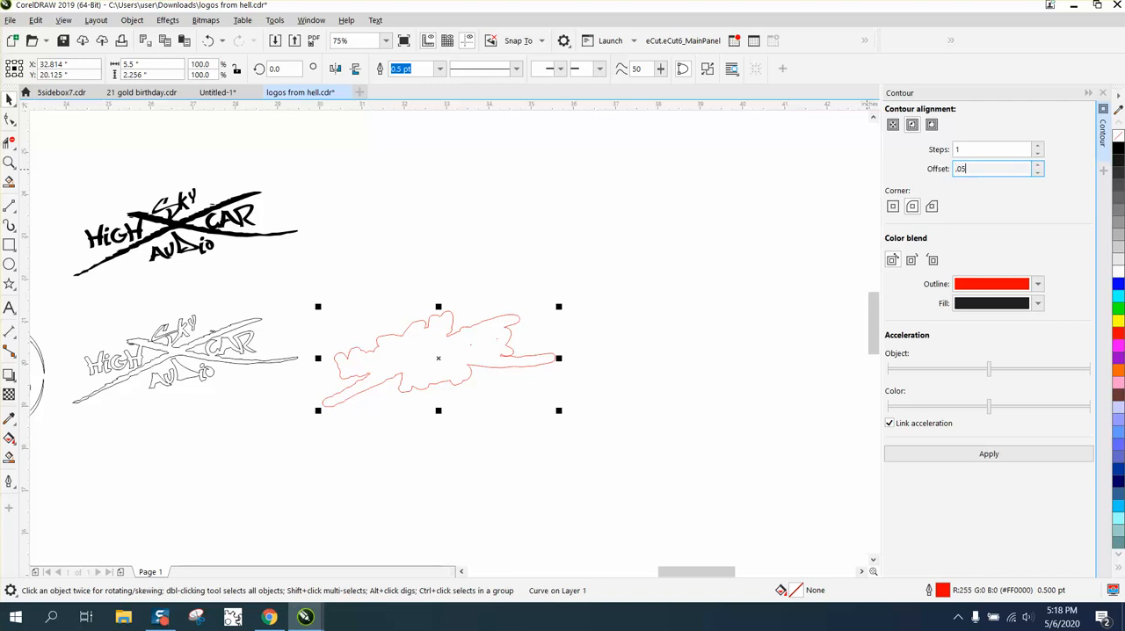
left_click(989, 456)
Break the new contour apart from the red outline
left_click(131, 20)
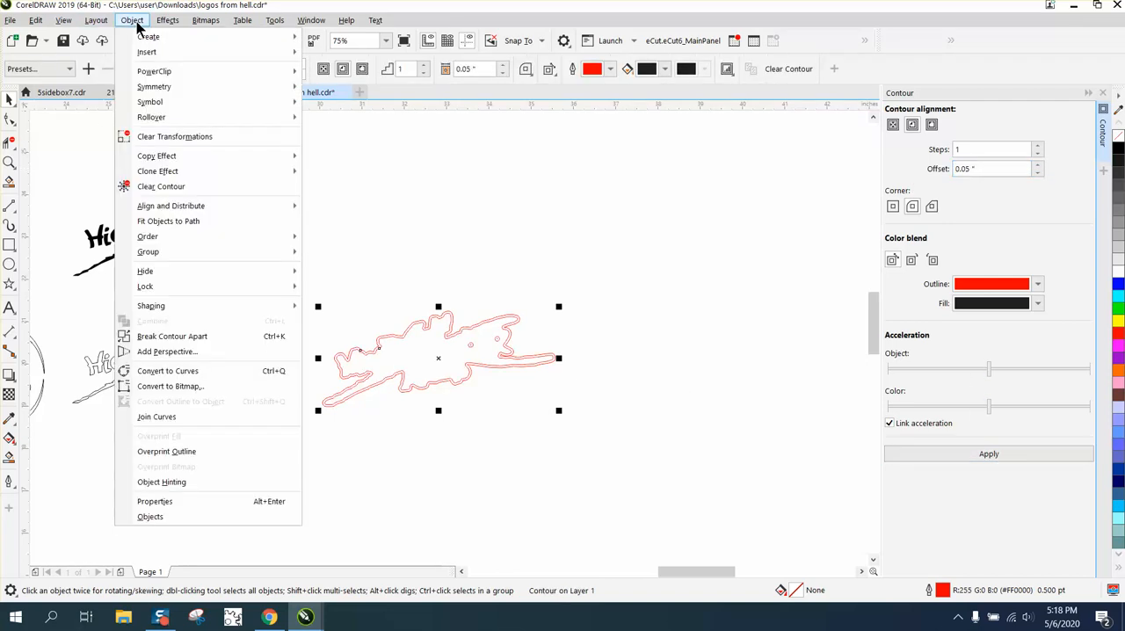
mouse_move(149, 255)
left_click(208, 337)
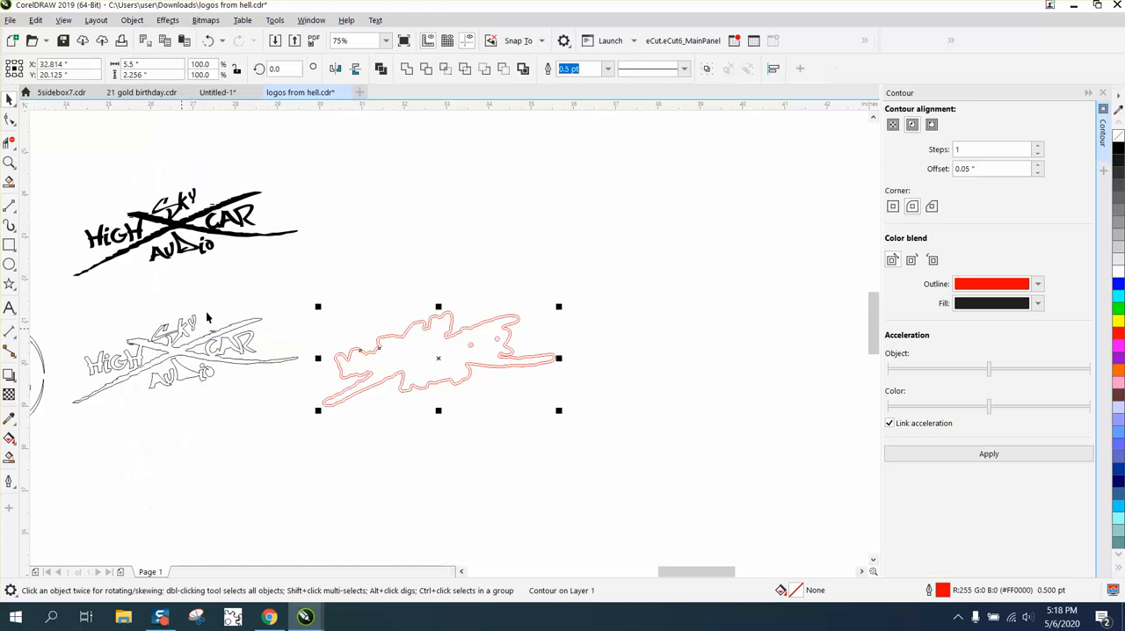
Nudge the new outer contour two steps left toward the logo
left_click(427, 350)
key("Left")
key("Left")
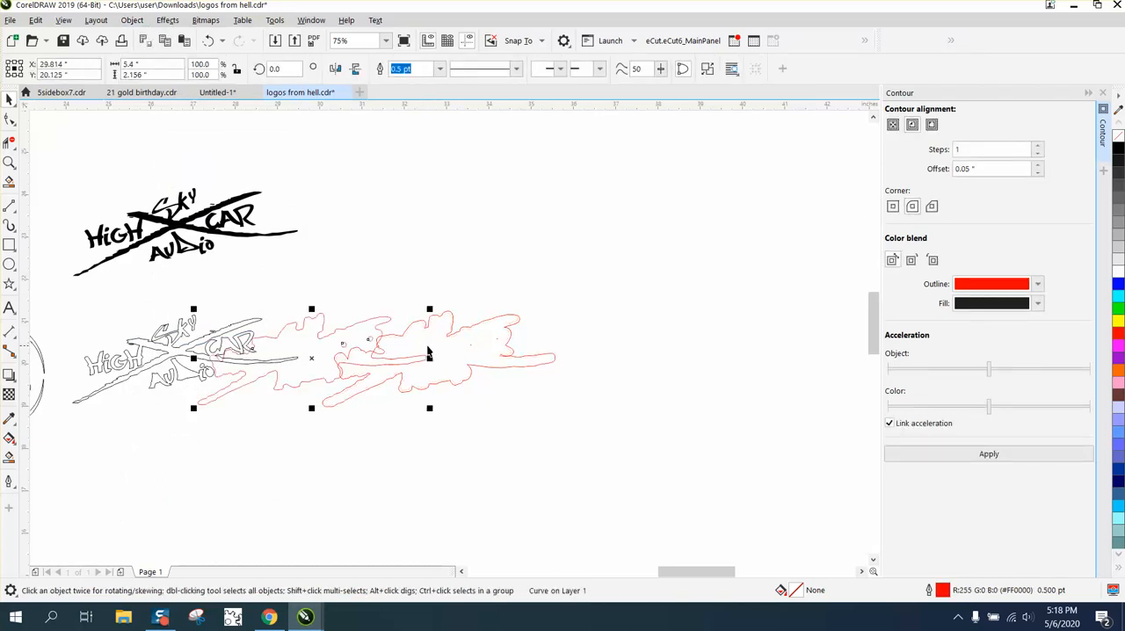
Nudge the leftover inner red outline one step right
left_click(427, 338)
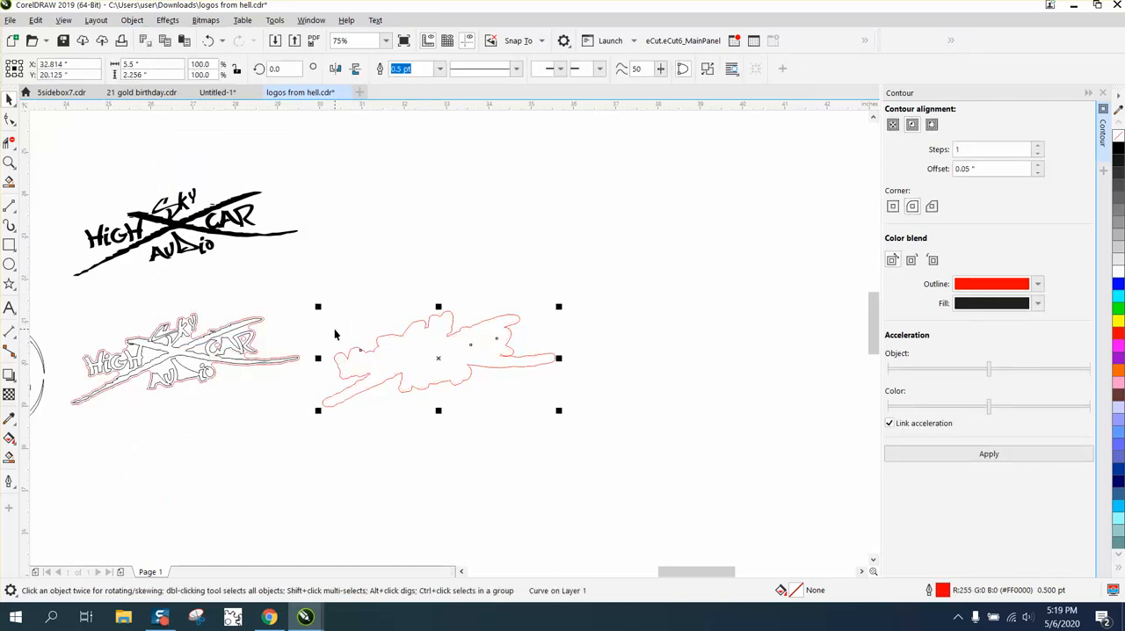
key("Right")
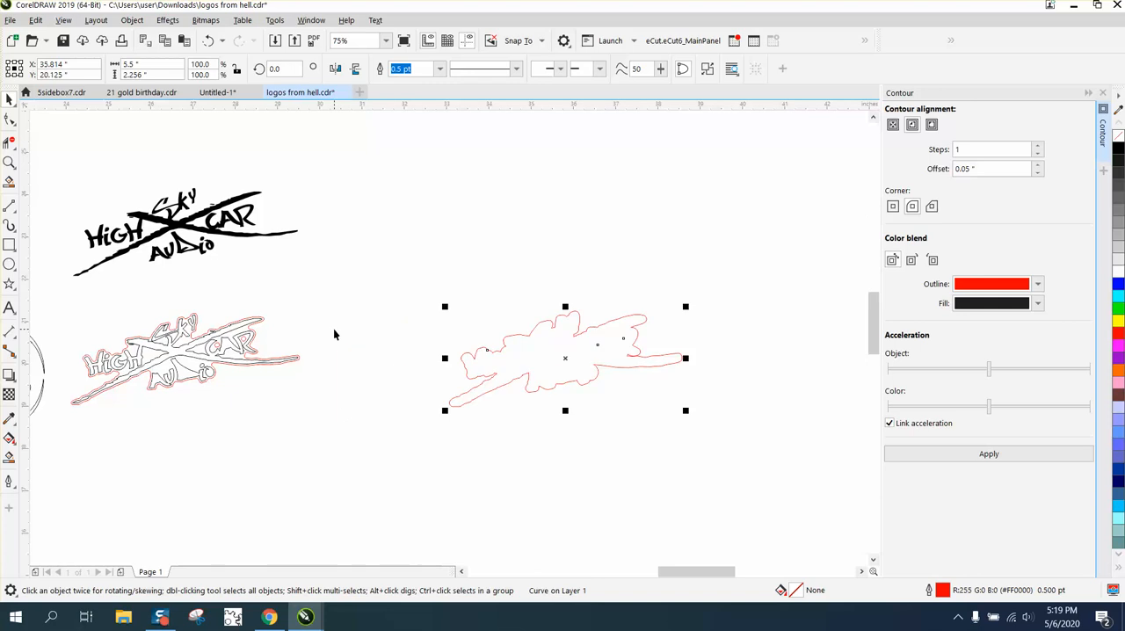
key("Escape")
Nudge the new outer contour three steps right and one step up, above the leftover outline
left_click(219, 349)
key("Right")
key("Right")
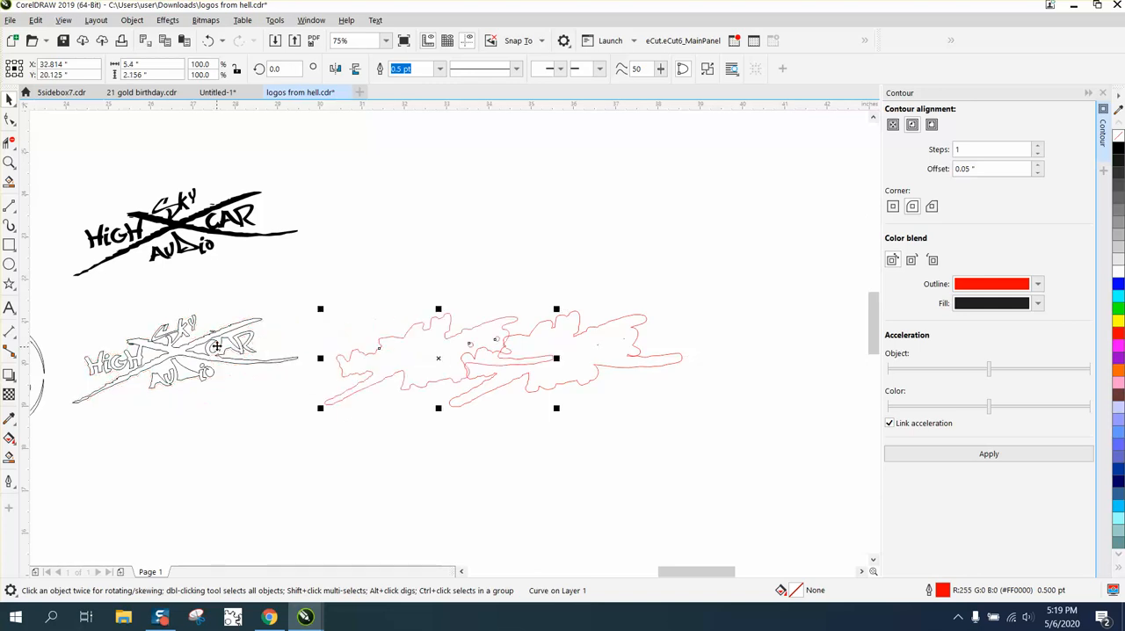
key("Right")
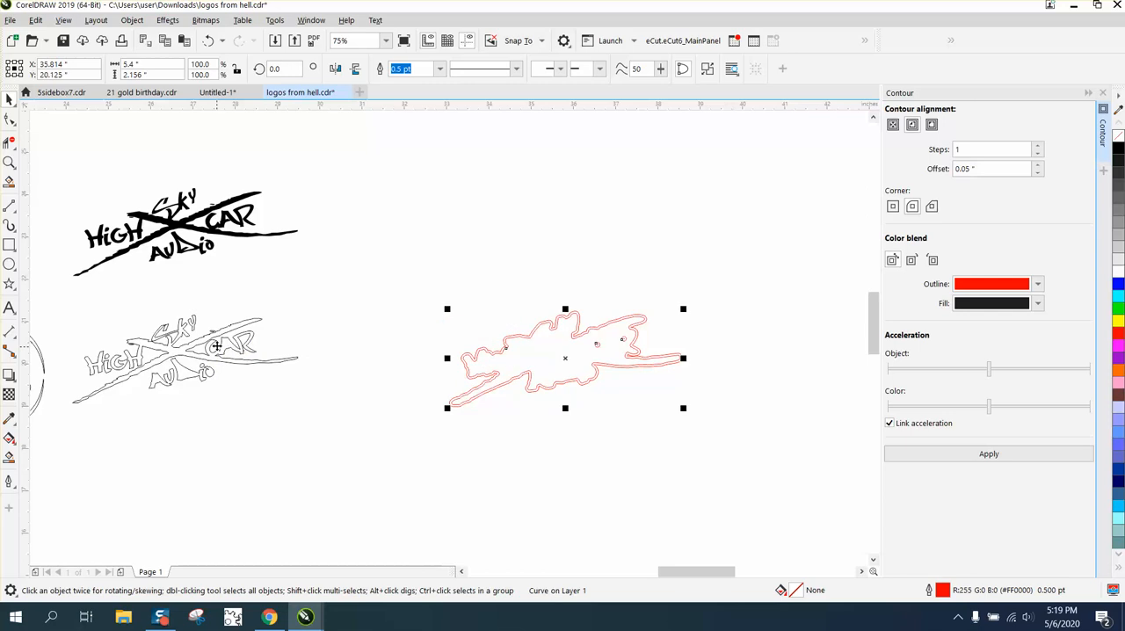
key("Up")
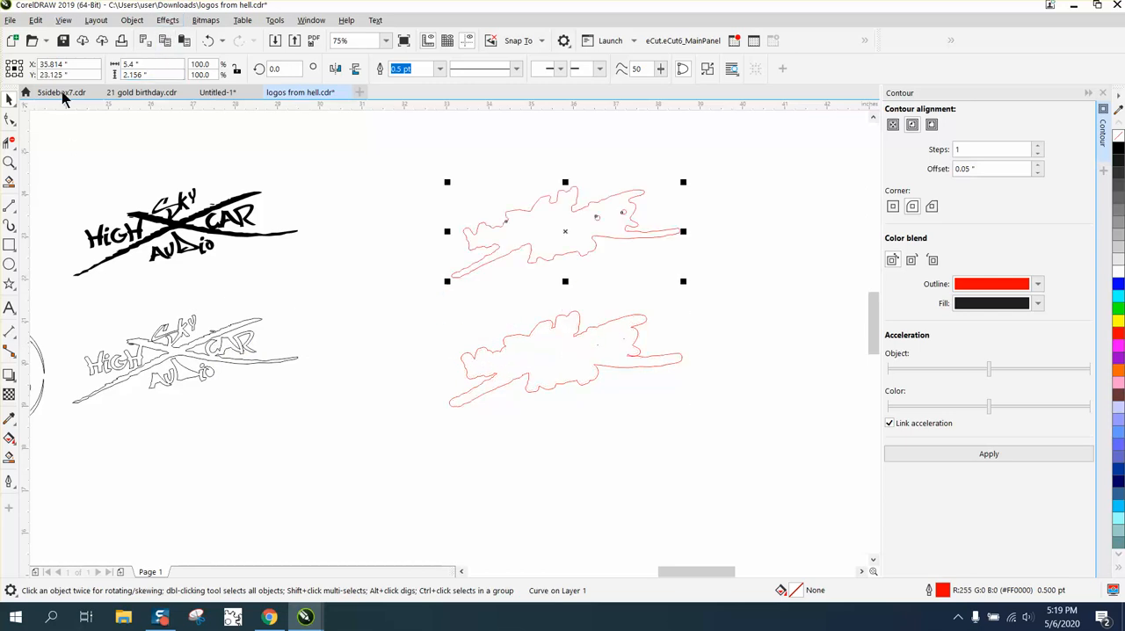
Delete a stray inner segment of the outer contour with the Virtual Segment Delete tool
left_click(12, 141)
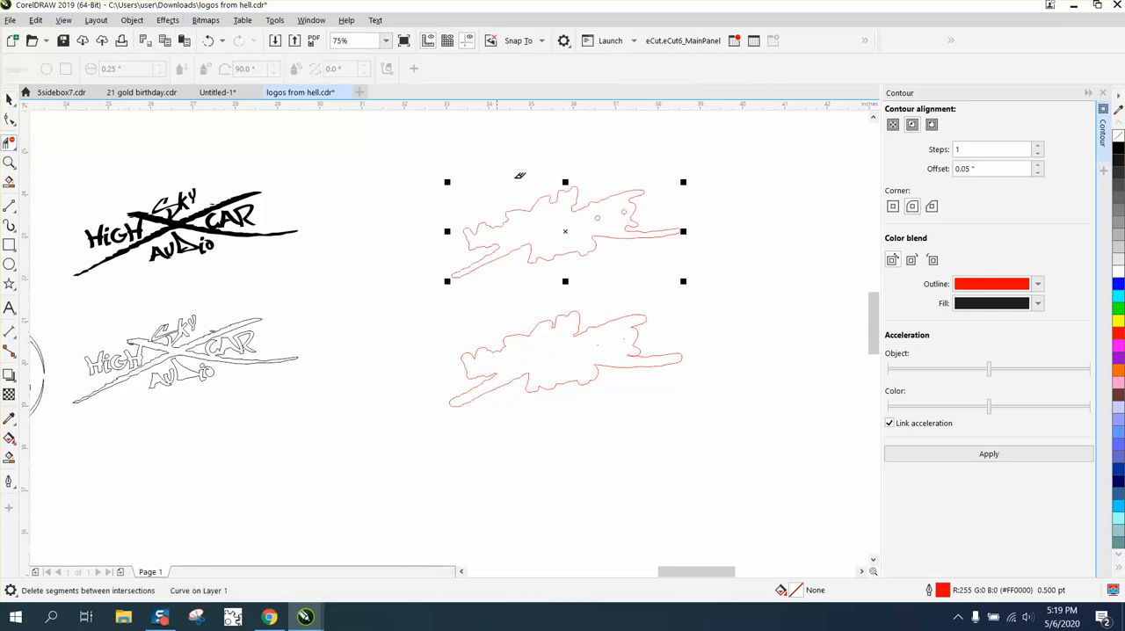
left_click(598, 217)
left_click(11, 101)
Nudge the outer contour left and down onto the outlined High Sky Car Audio logo
key("Left")
key("Left")
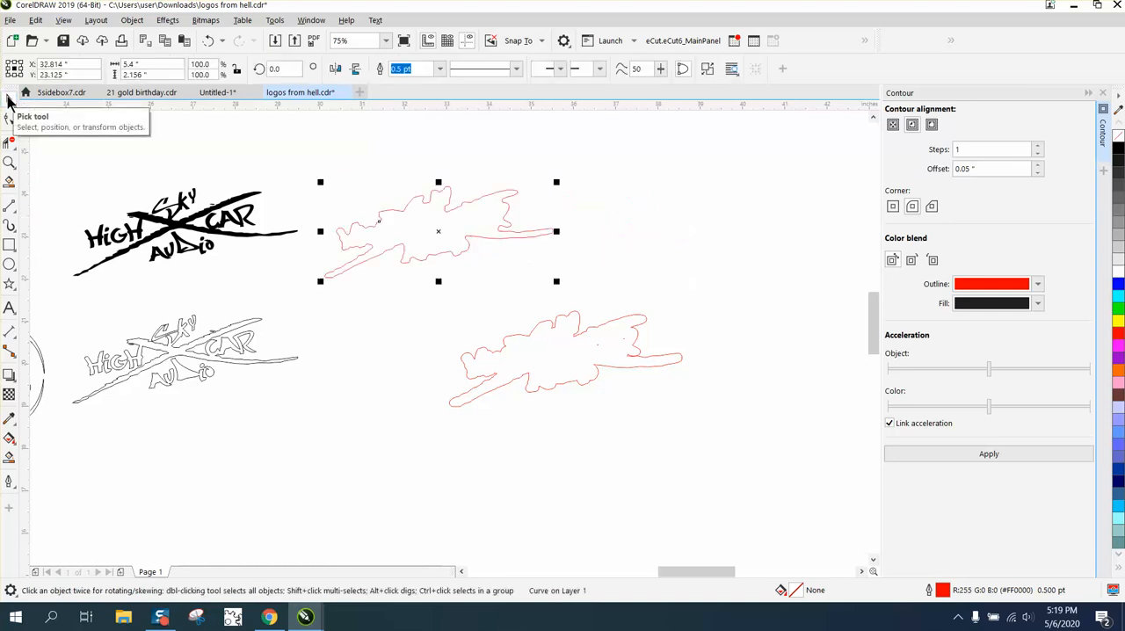
key("Down")
key("Left")
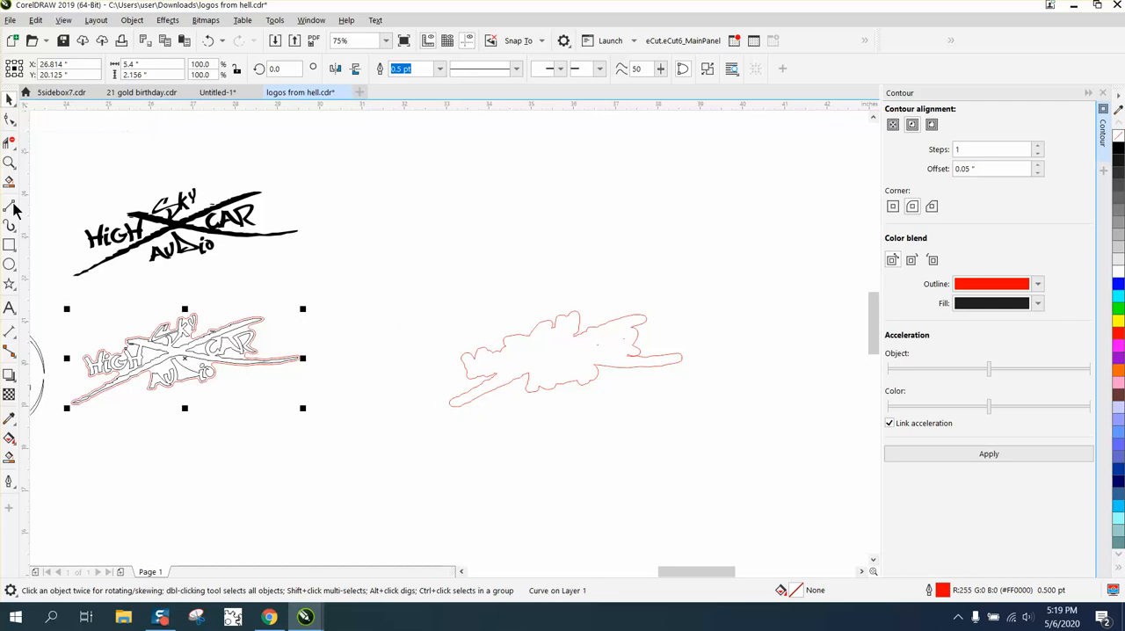
left_click_drag(53, 303, 371, 413)
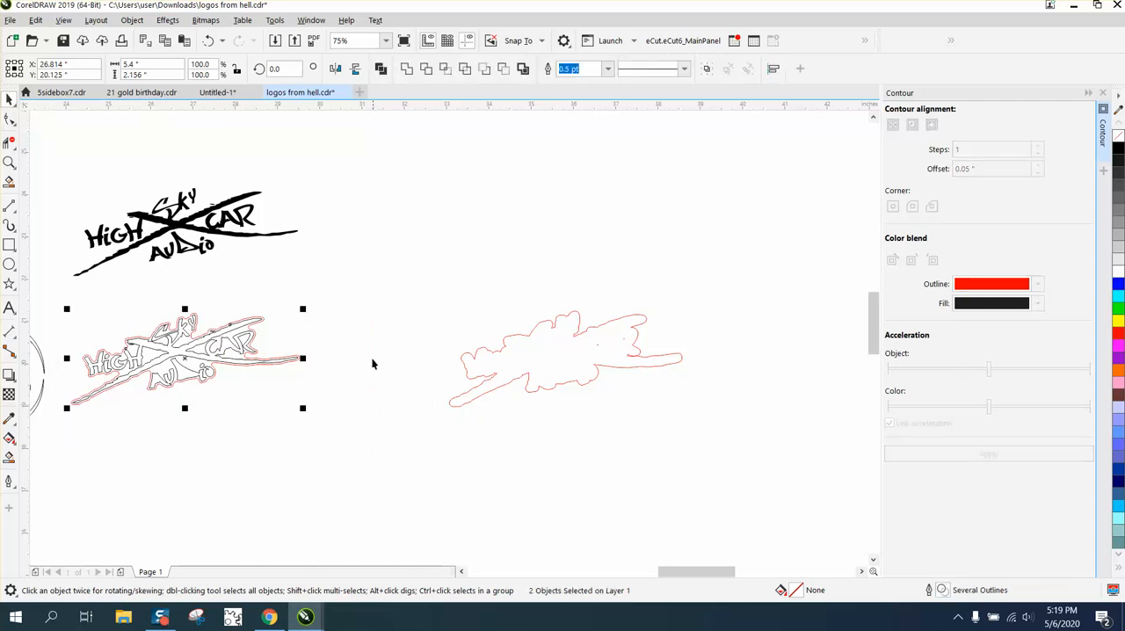
left_click(370, 291)
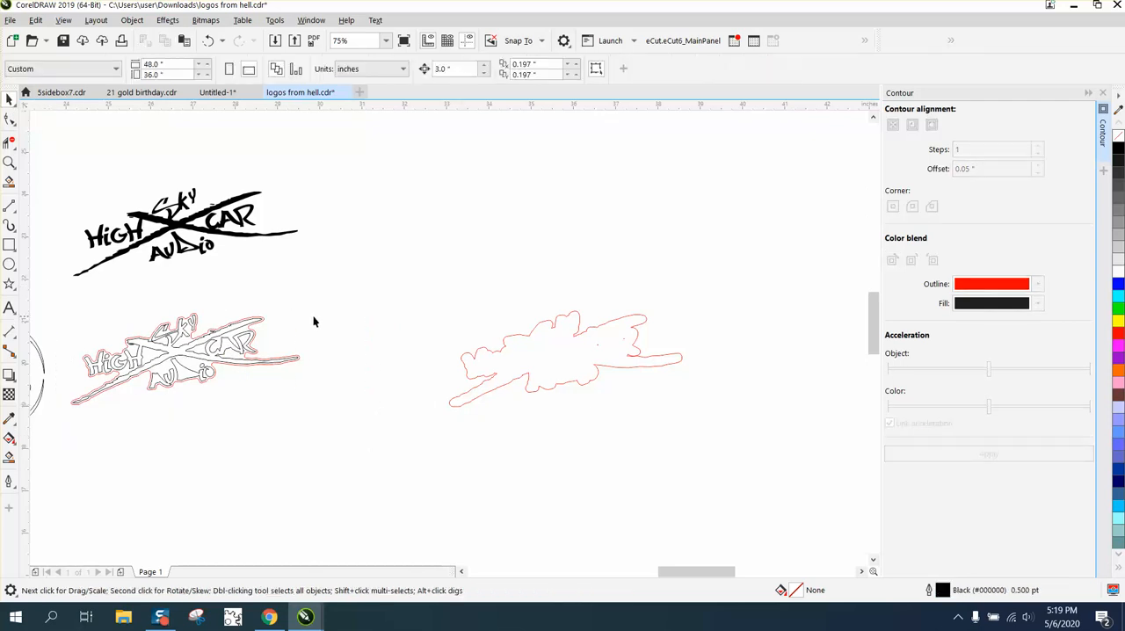
Nudge the black-outlined copy of the logo up and right, clear of the red contour
left_click(262, 319)
key("Up")
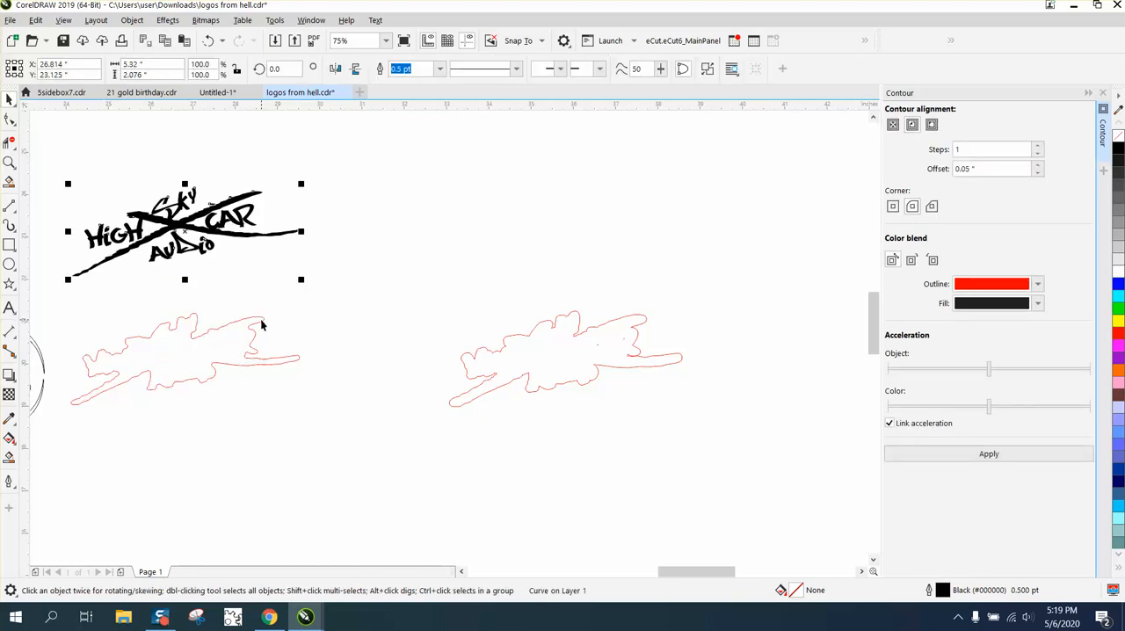
key("Right")
Nudge the red contour up onto the filled black High Sky Car Audio logo
left_click(232, 339)
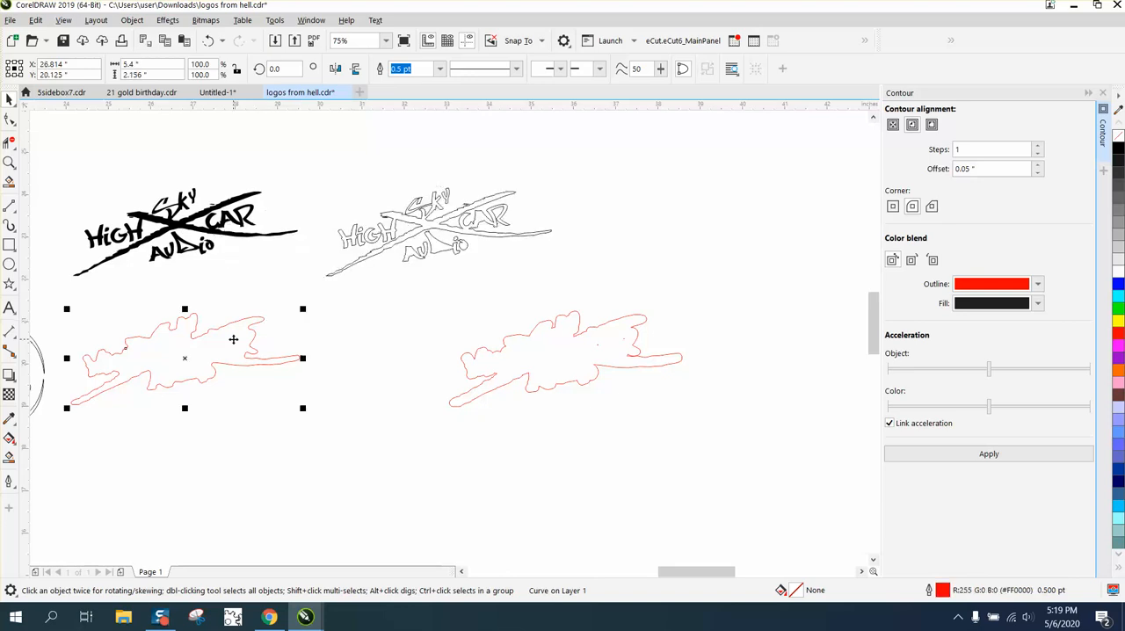
key("Up")
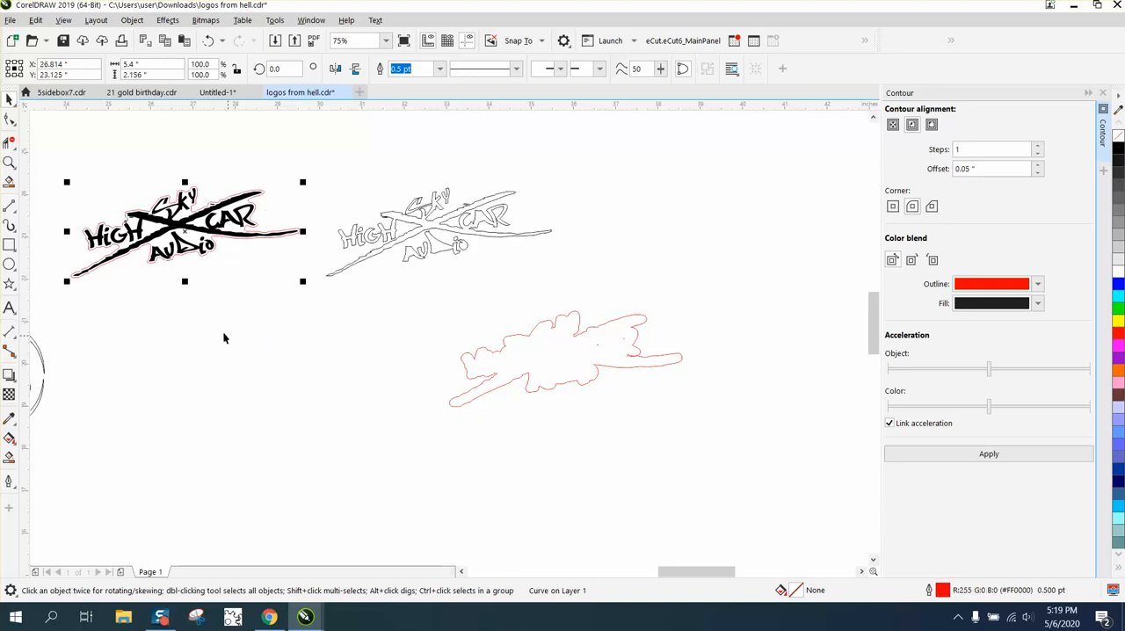
Zoom in to check the contour's fit, then group the black logo together with its red contour
left_click(9, 161)
left_click_drag(67, 173, 337, 324)
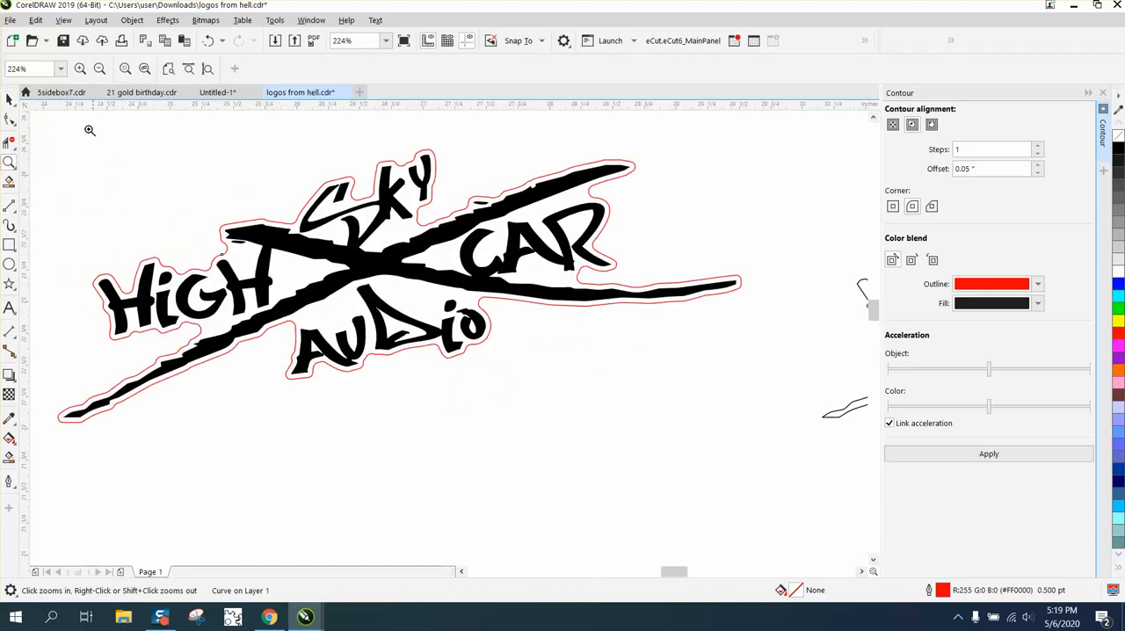
left_click(9, 99)
scroll(237, 188, "down", 2)
left_click_drag(117, 143, 516, 374)
key("ctrl+g")
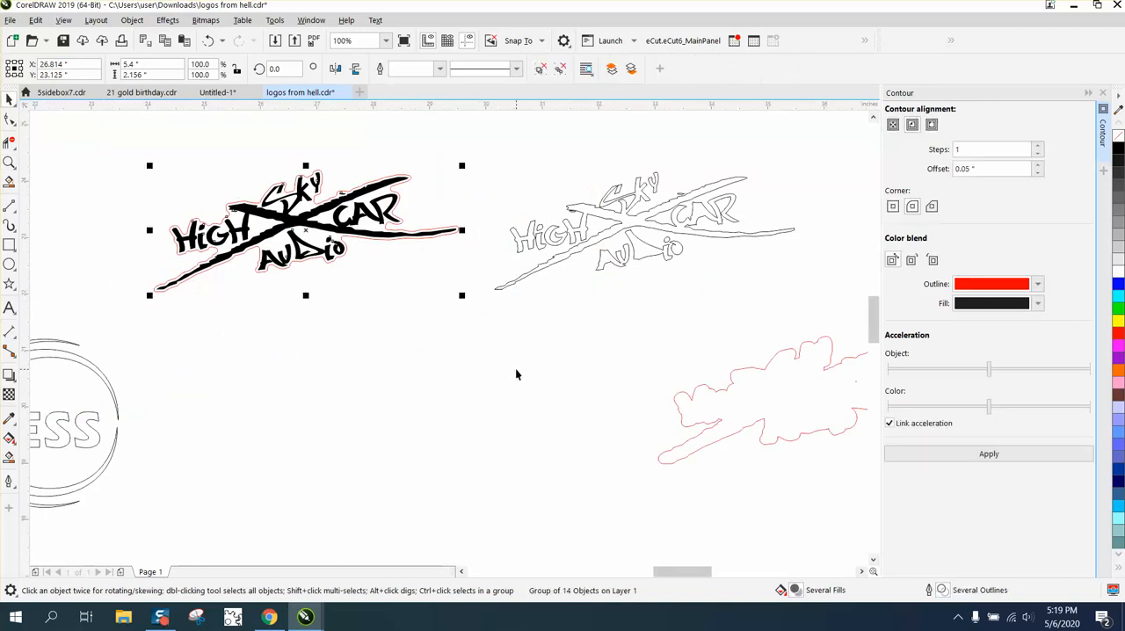
Try skewing and then rotating the grouped logo, undoing each change
left_click(321, 209)
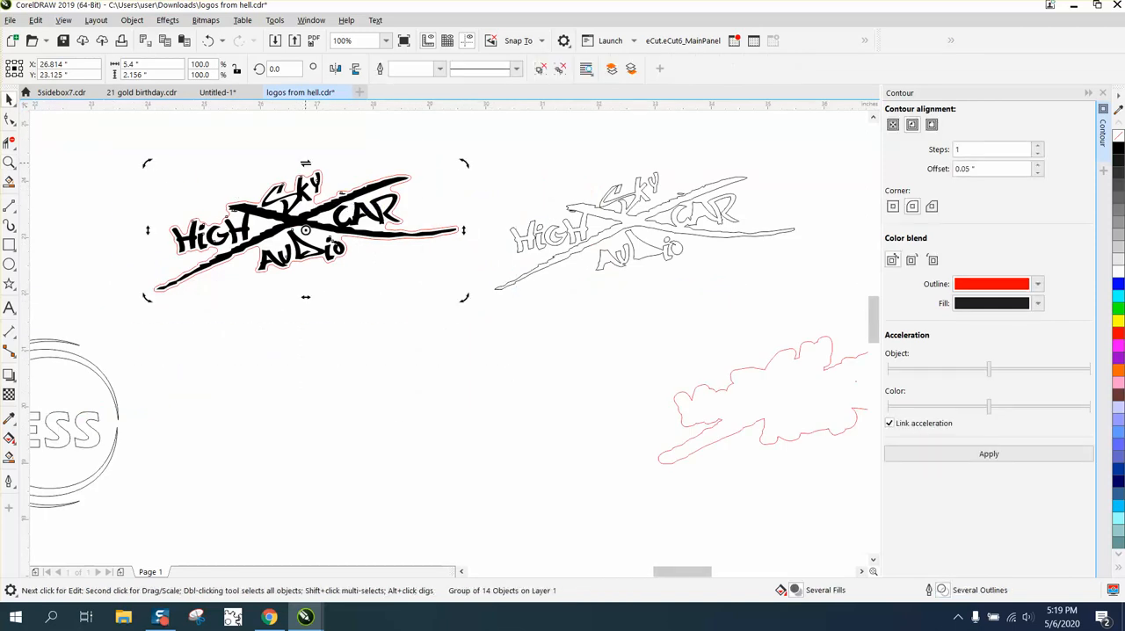
left_click_drag(305, 164, 394, 167)
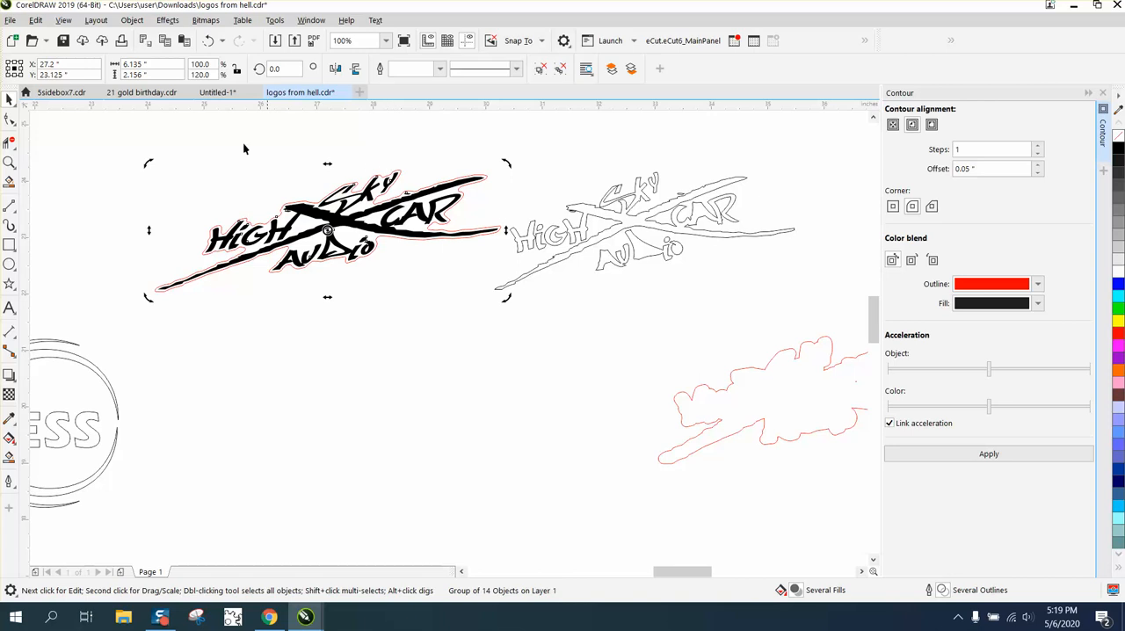
left_click(208, 41)
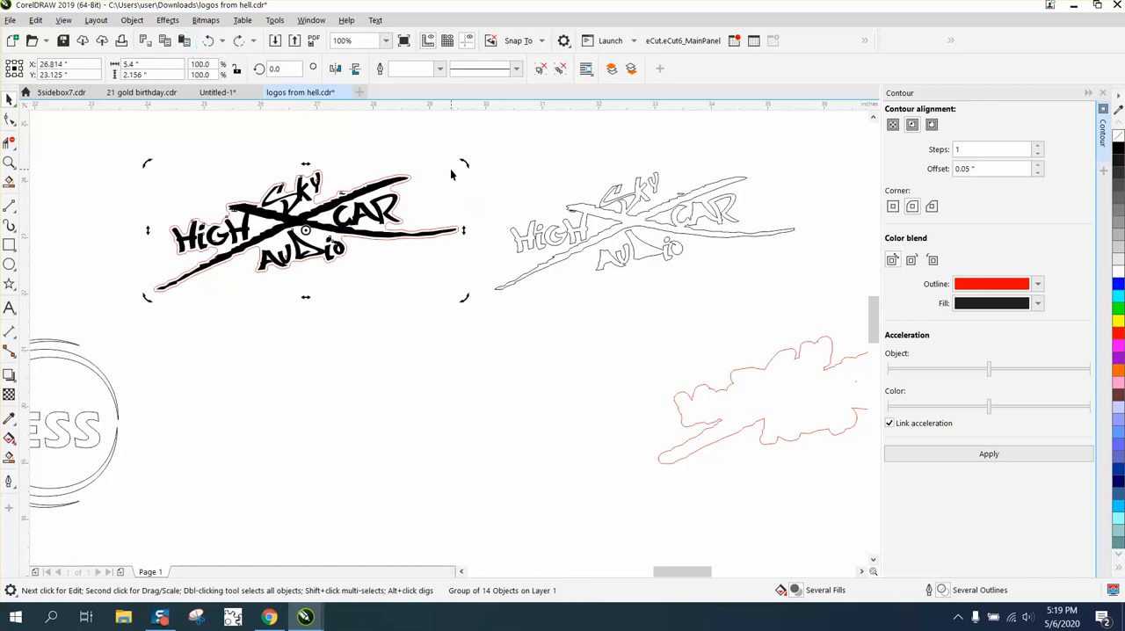
left_click_drag(464, 164, 473, 212)
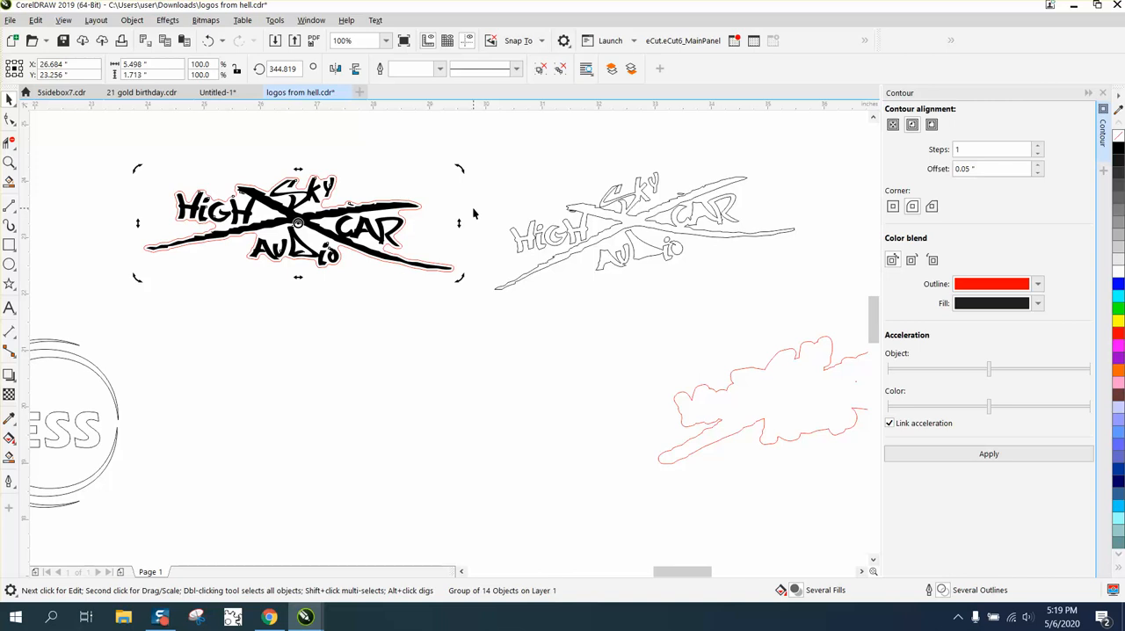
left_click(439, 283)
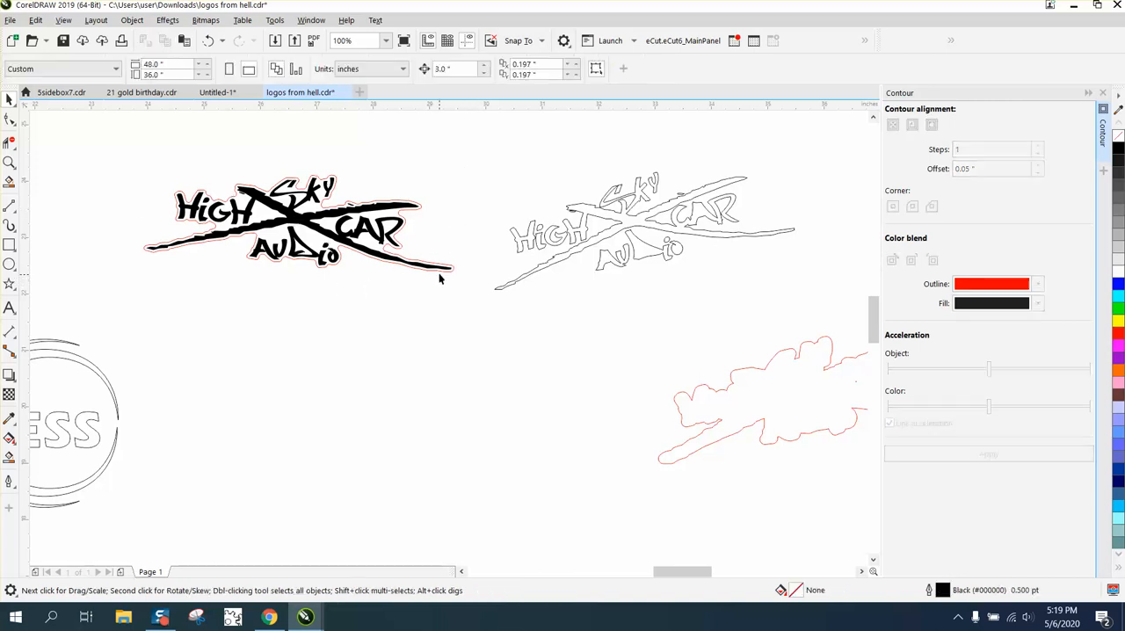
left_click(206, 45)
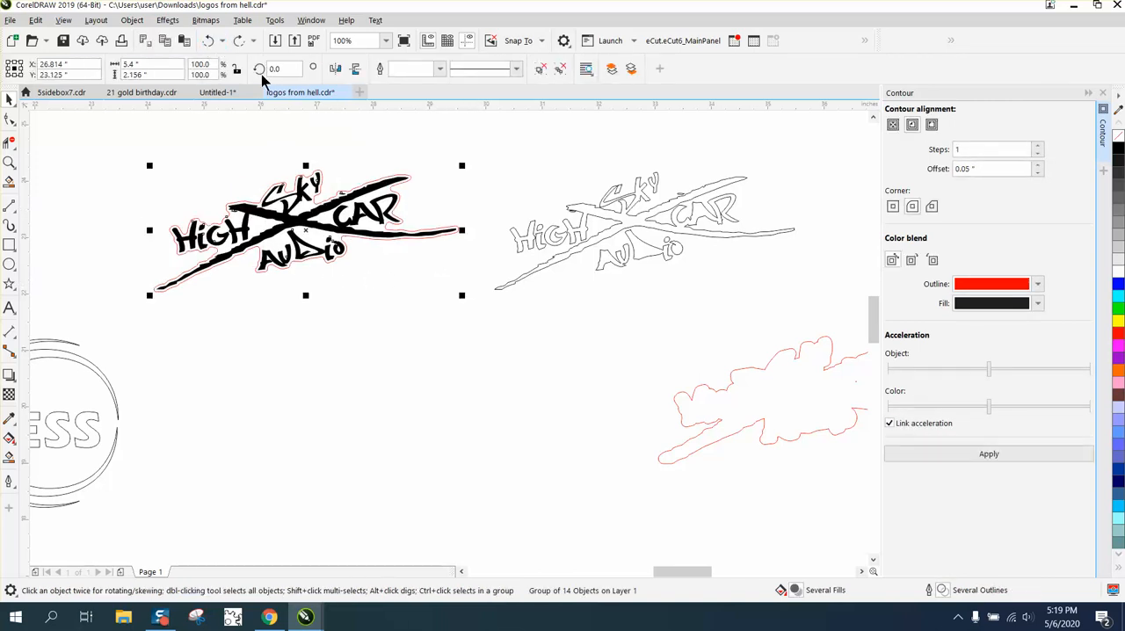
Delete the black-outlined copy of the High Sky Car Audio logo
left_click(598, 239)
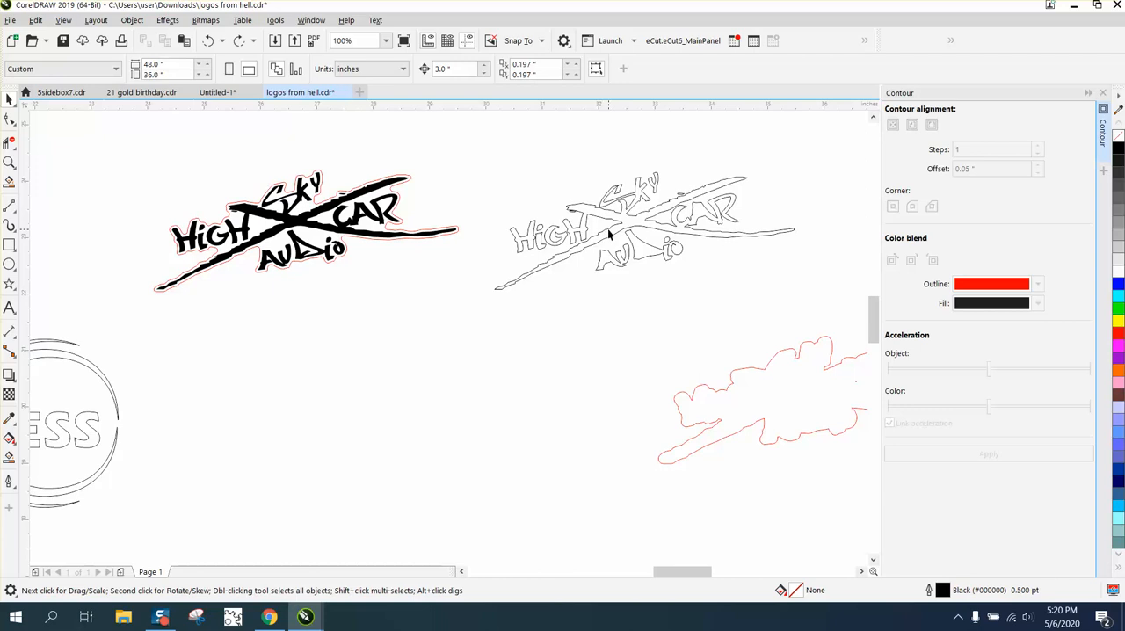
left_click(606, 230)
key("Delete")
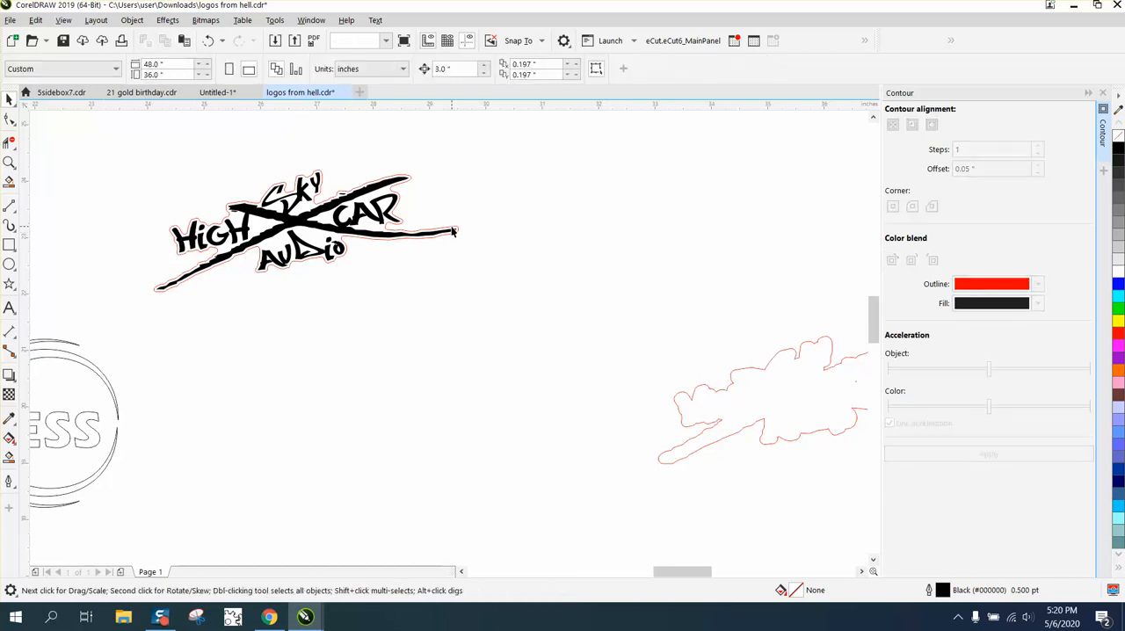
Scale the grouped logo and contour up to 186%, about 10 inches wide
left_click(454, 230)
left_click_drag(463, 294, 767, 411)
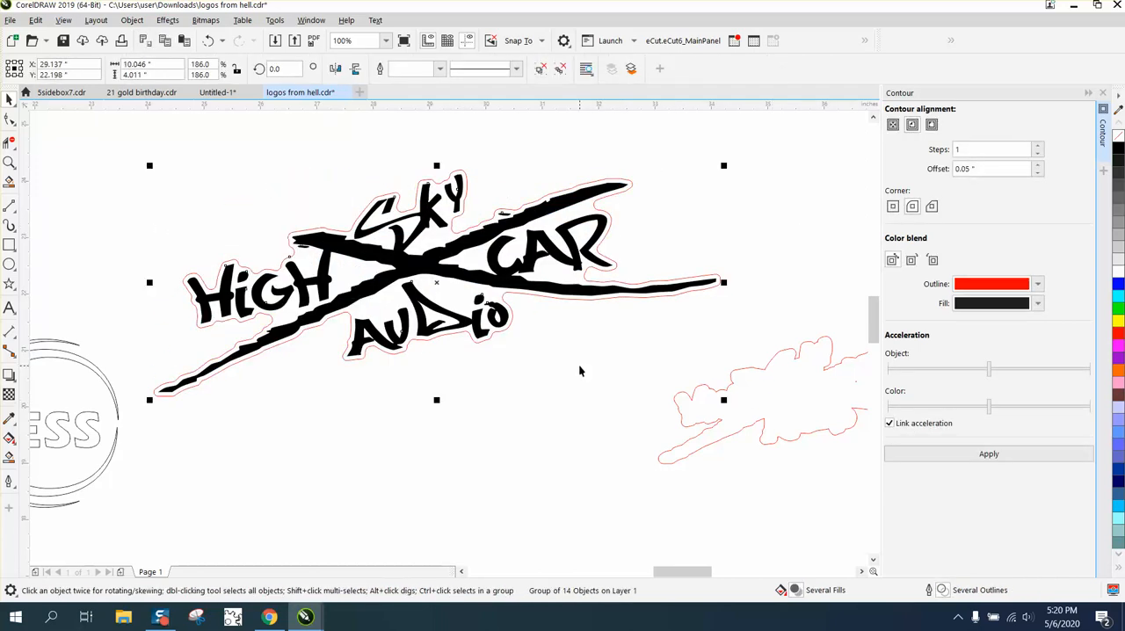